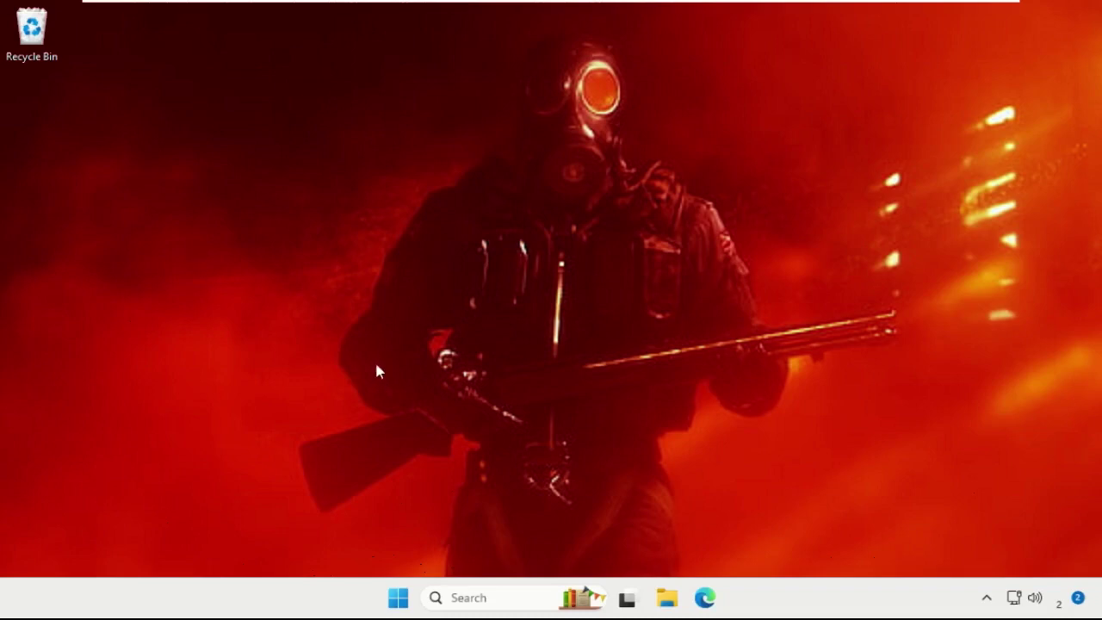
Launch Command Prompt as administrator, approving the UAC prompt
click(475, 594)
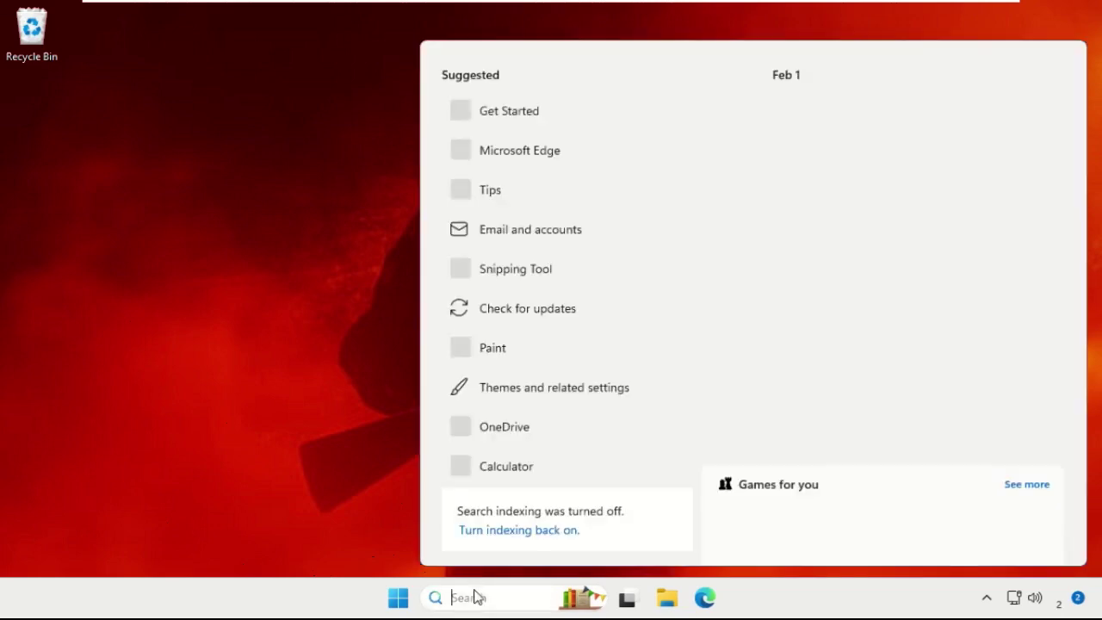
text(cm)
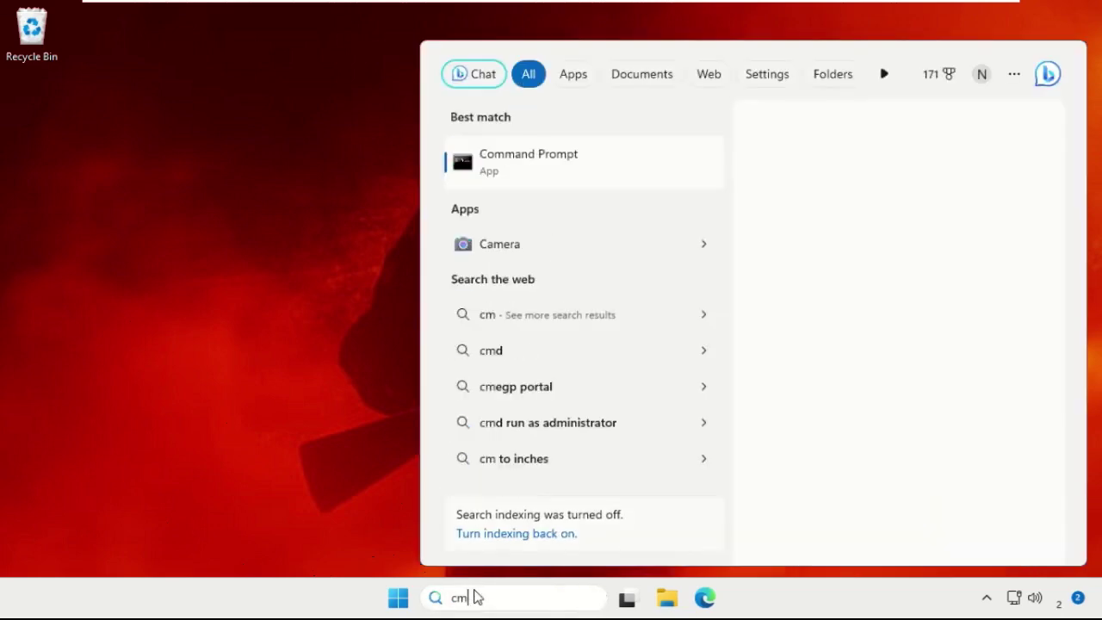
text(d)
right_click(524, 171)
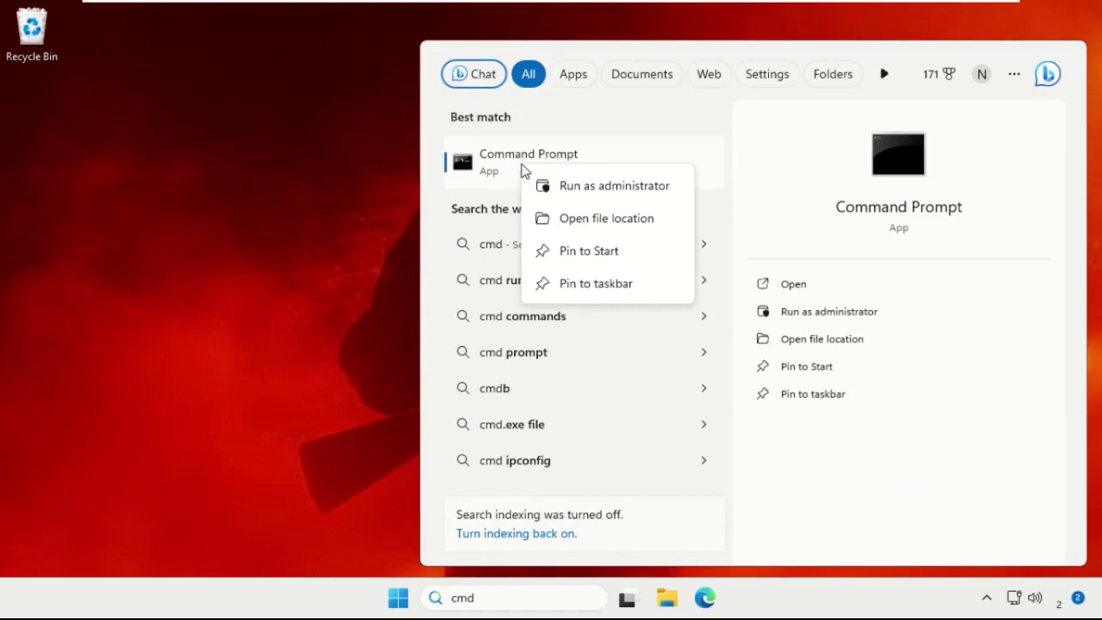
click(604, 186)
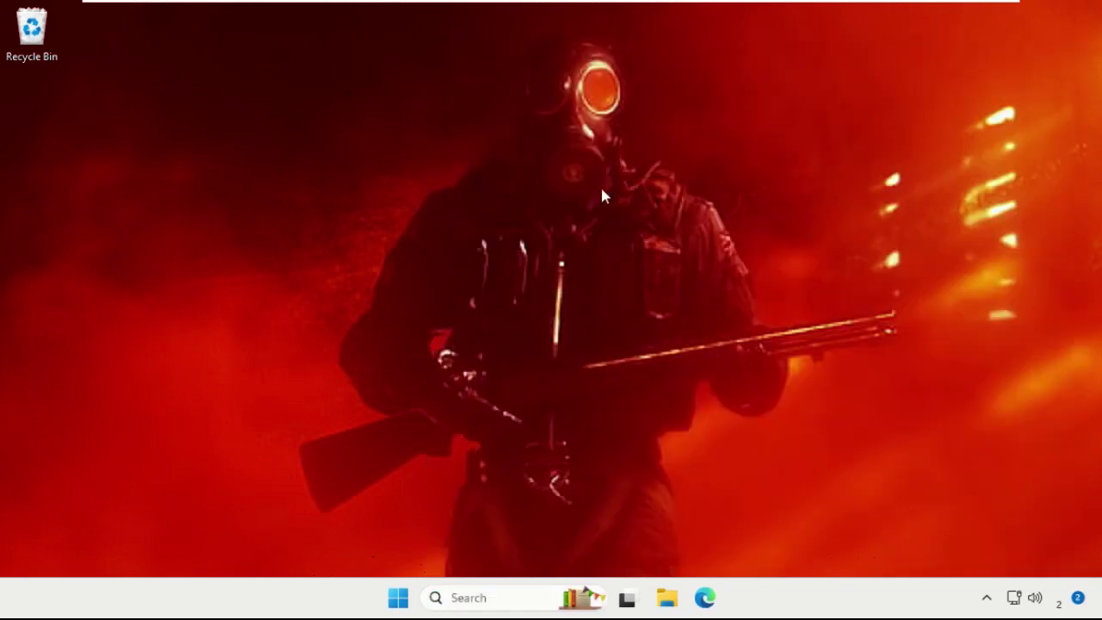
click(482, 436)
drag(132, 124, 307, 253)
drag(446, 265, 428, 171)
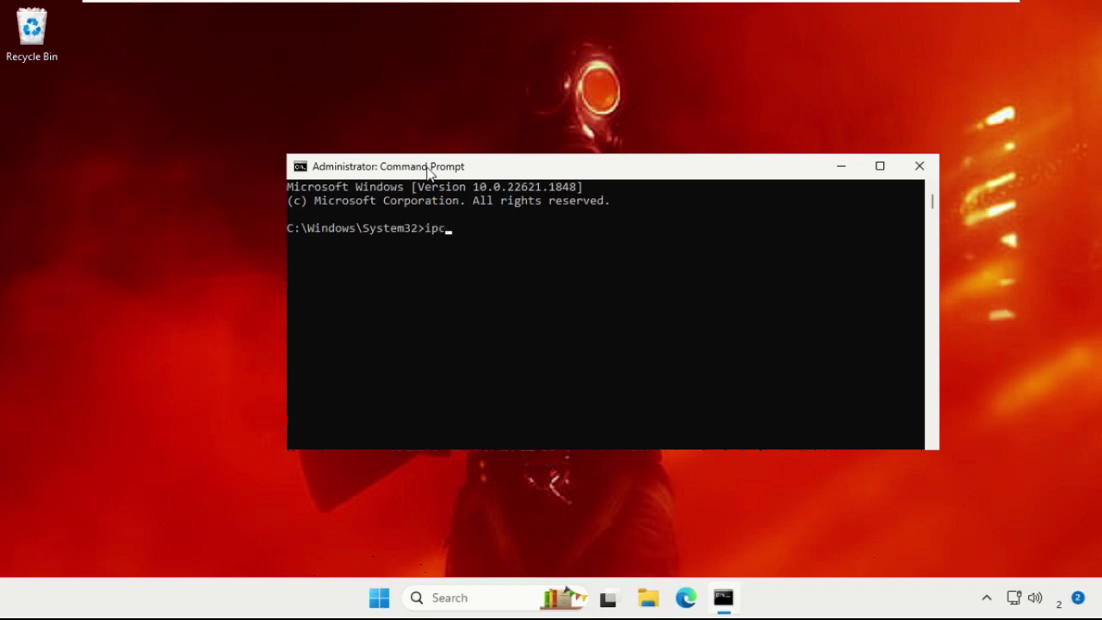
Run ipconfig /flushdns, then exit the Command Prompt session
text(onfig /flushd)
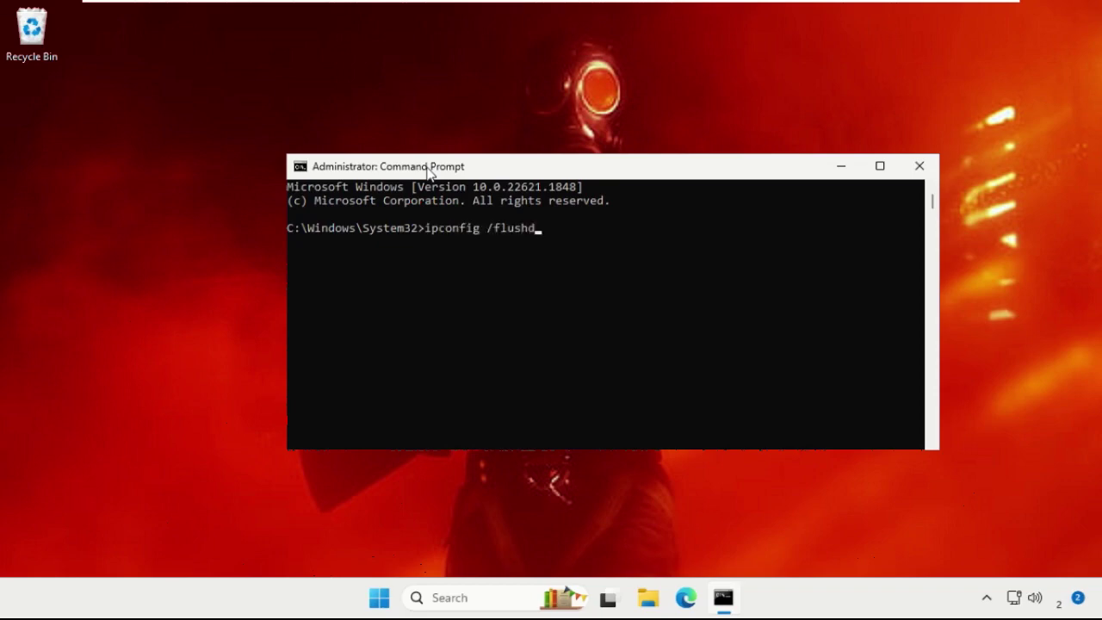
text(ns)
key(Return)
text(exit)
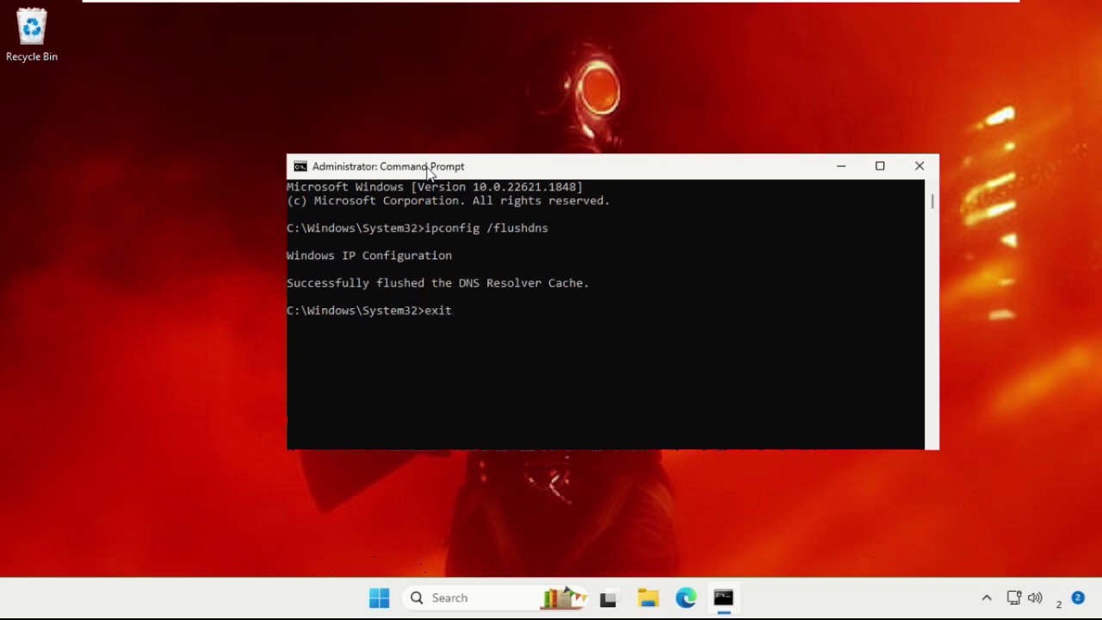
key(Return)
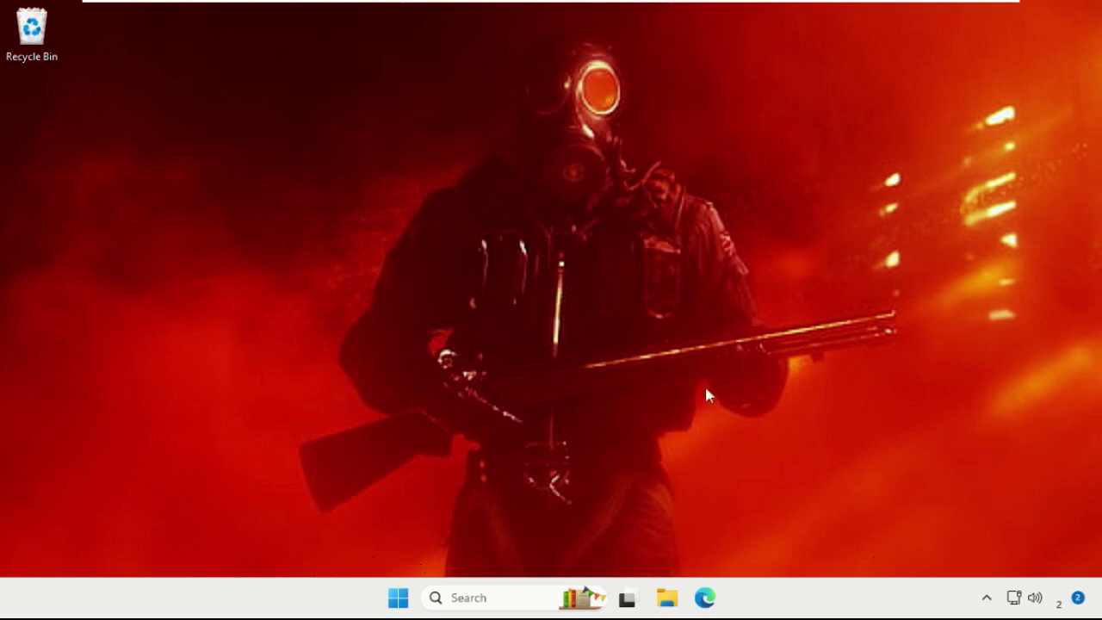
Open Control Panel with View by set to Category
click(497, 588)
text(con)
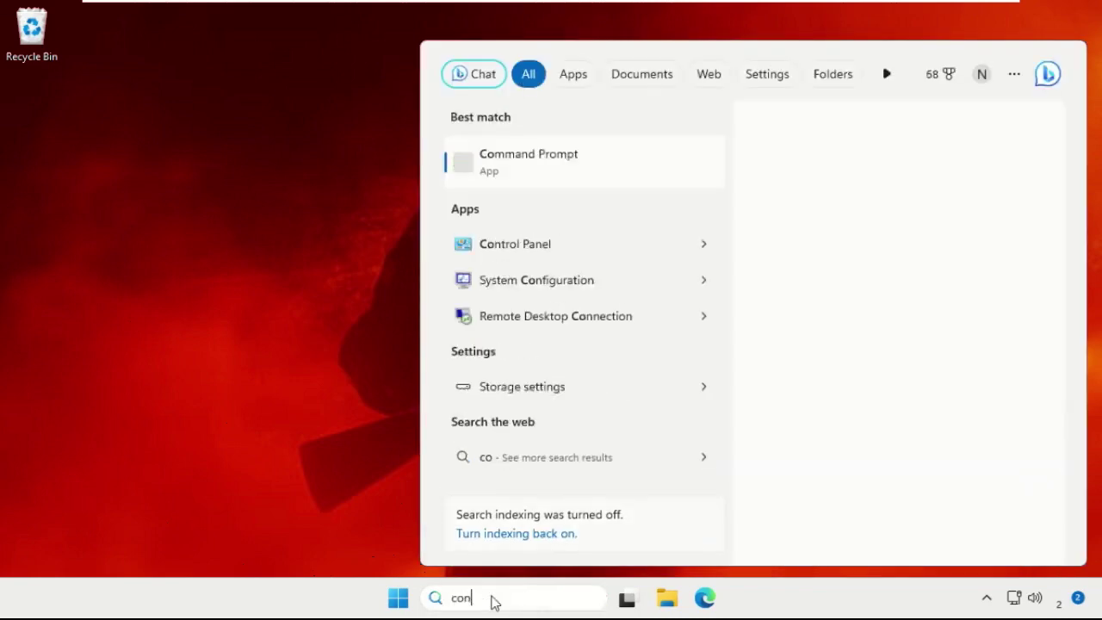
text(trol)
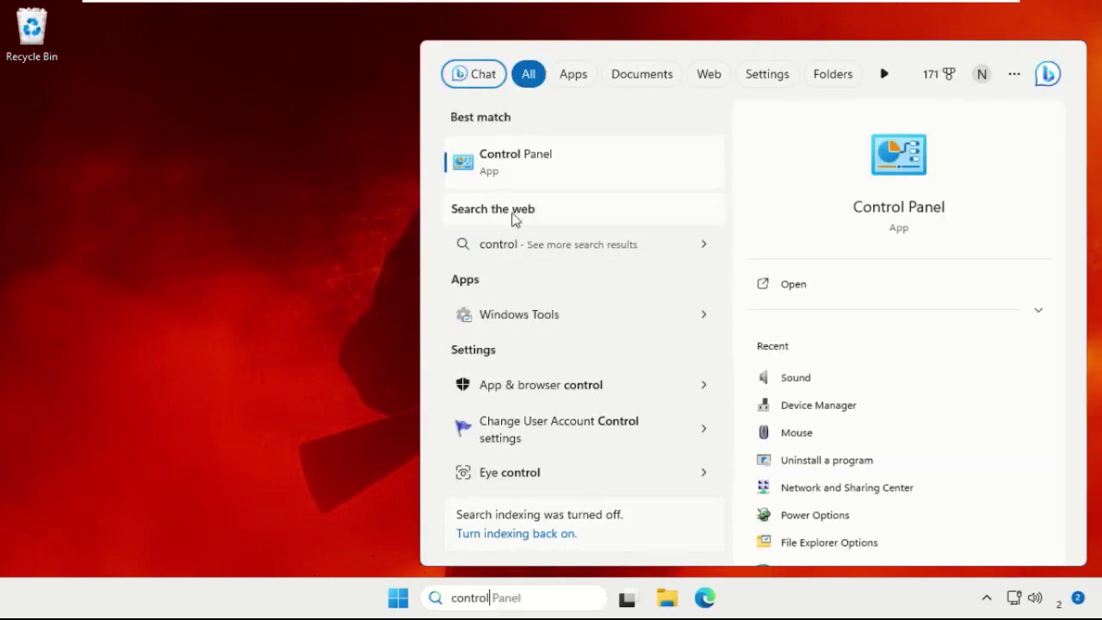
click(529, 174)
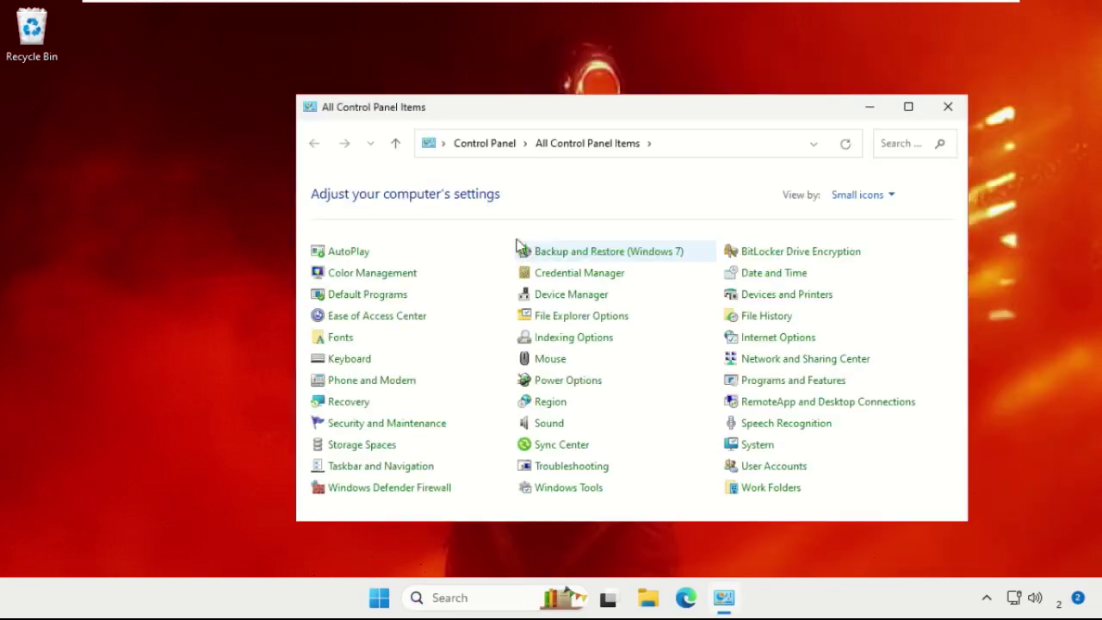
drag(323, 97, 352, 137)
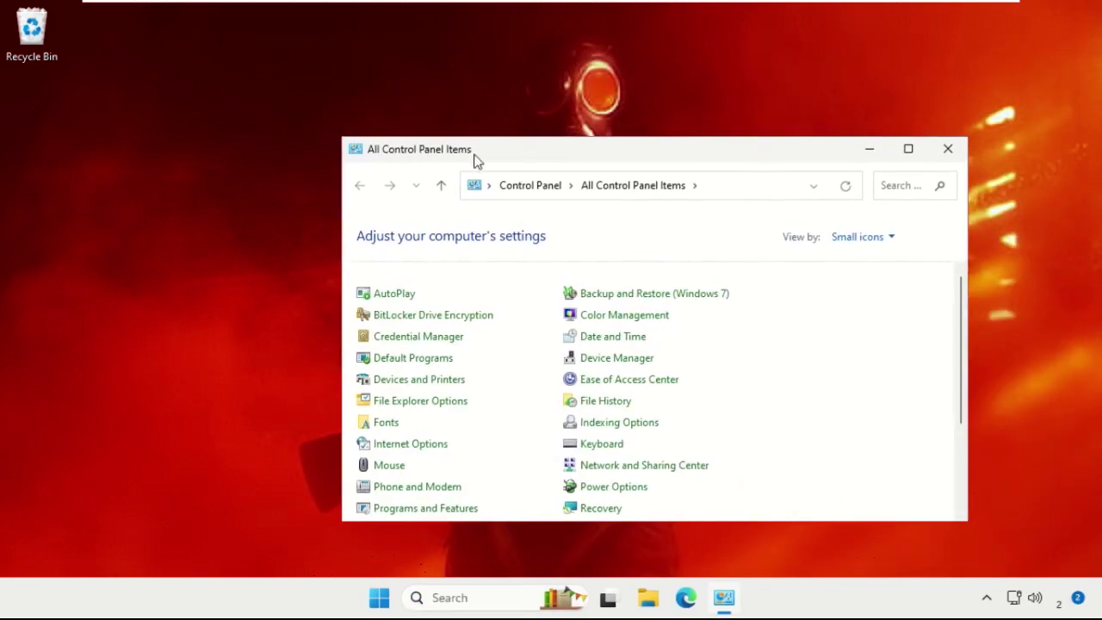
drag(472, 153, 406, 111)
click(768, 196)
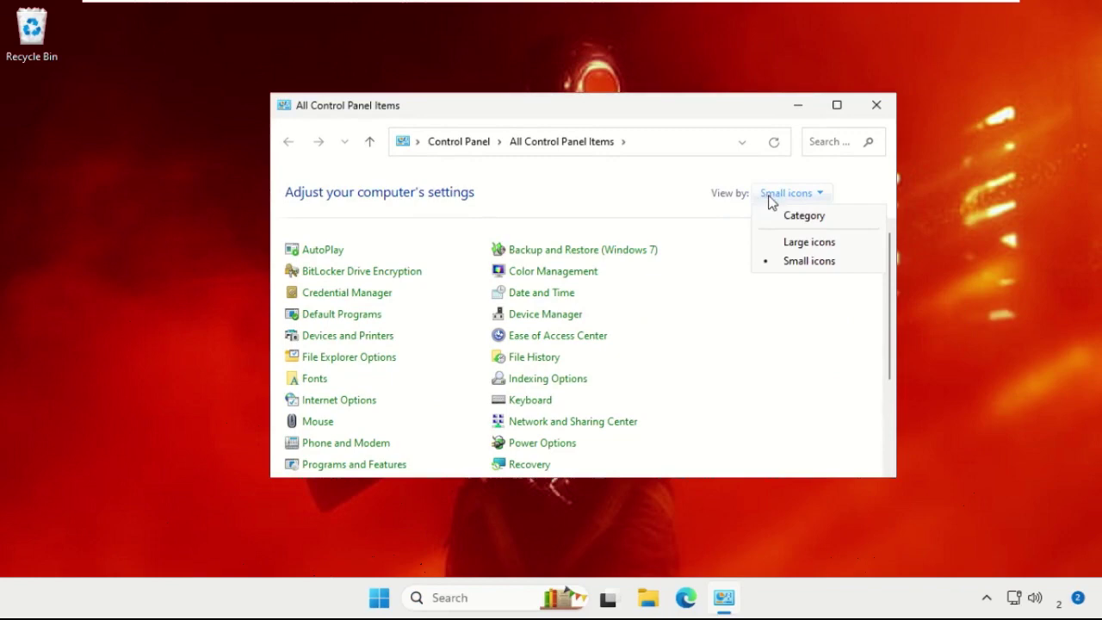
click(785, 216)
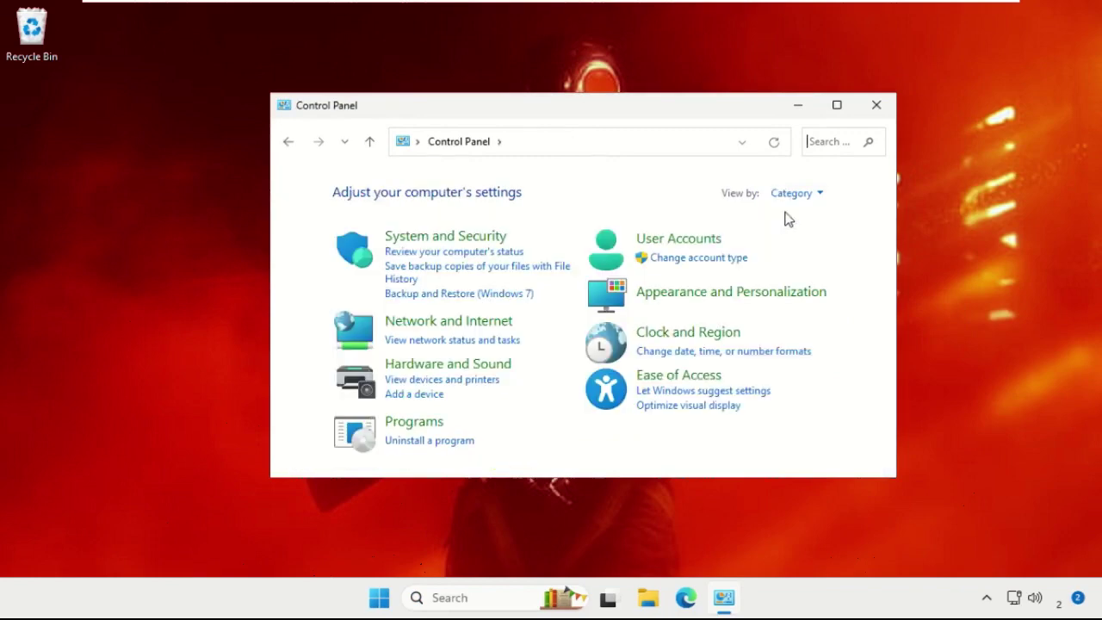
Reach Change adapter settings through Network and Internet and Network and Sharing Center
click(466, 330)
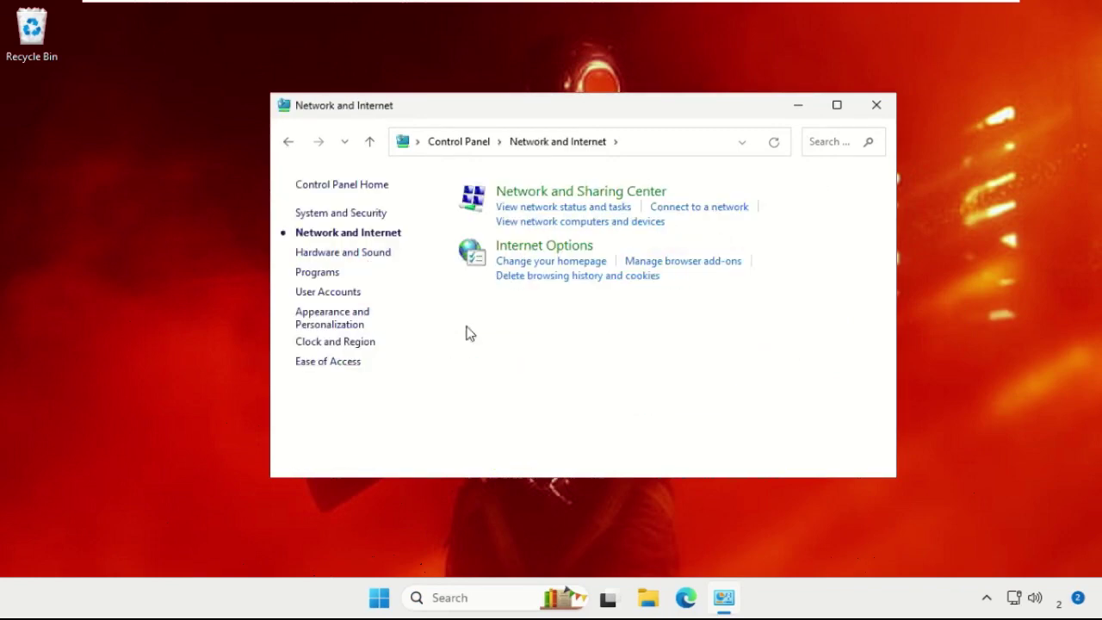
click(563, 195)
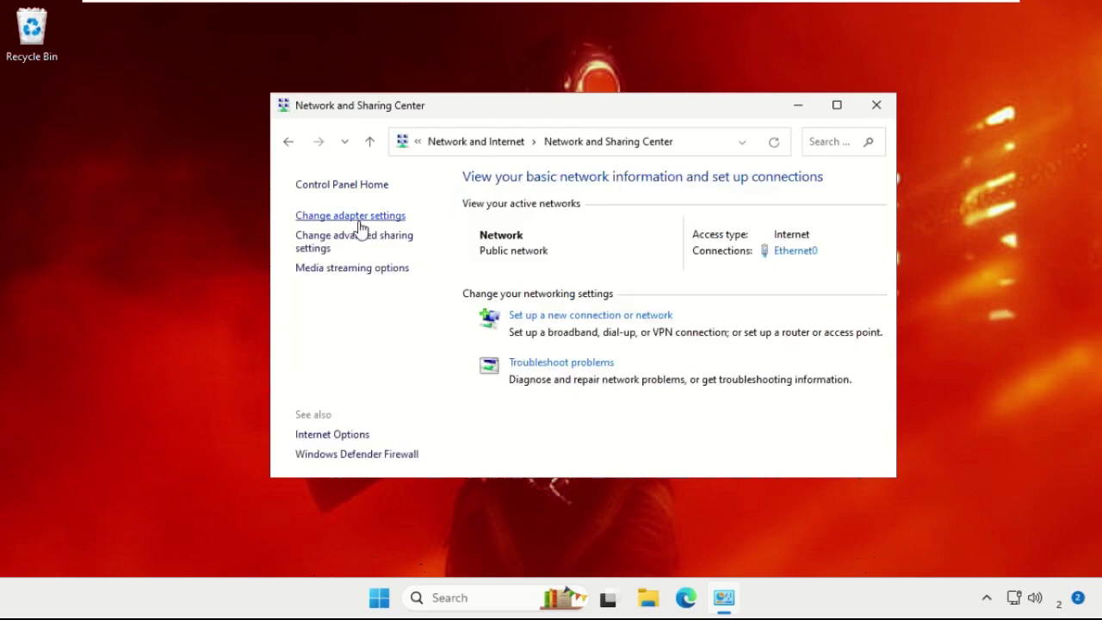
click(345, 218)
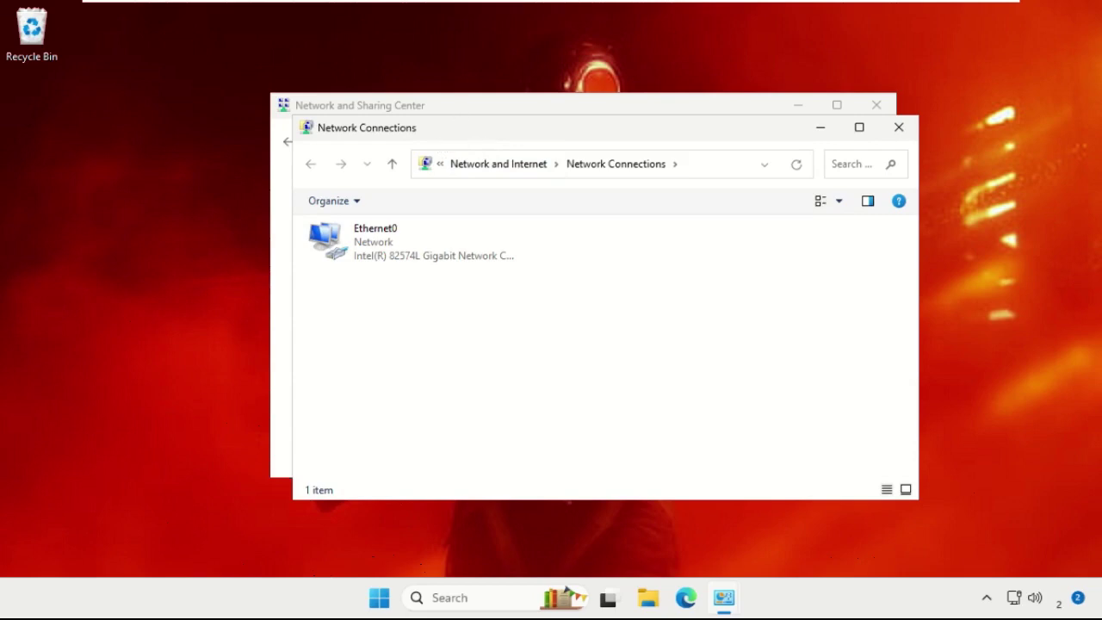
Open the IPv4 properties of the Ethernet0 adapter
drag(455, 129, 449, 113)
click(371, 223)
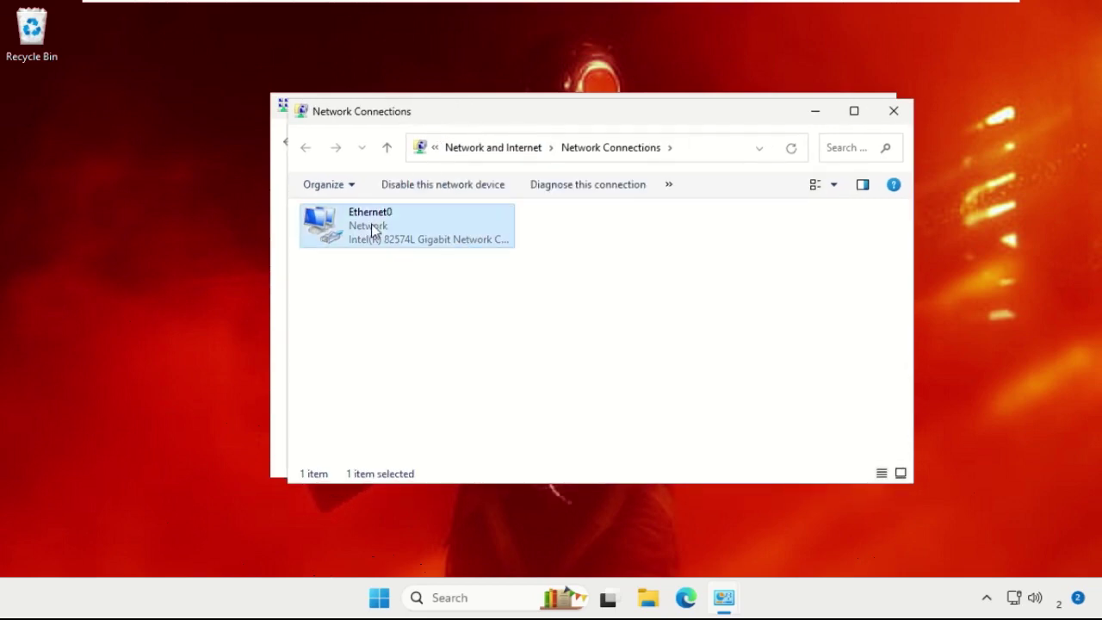
right_click(371, 228)
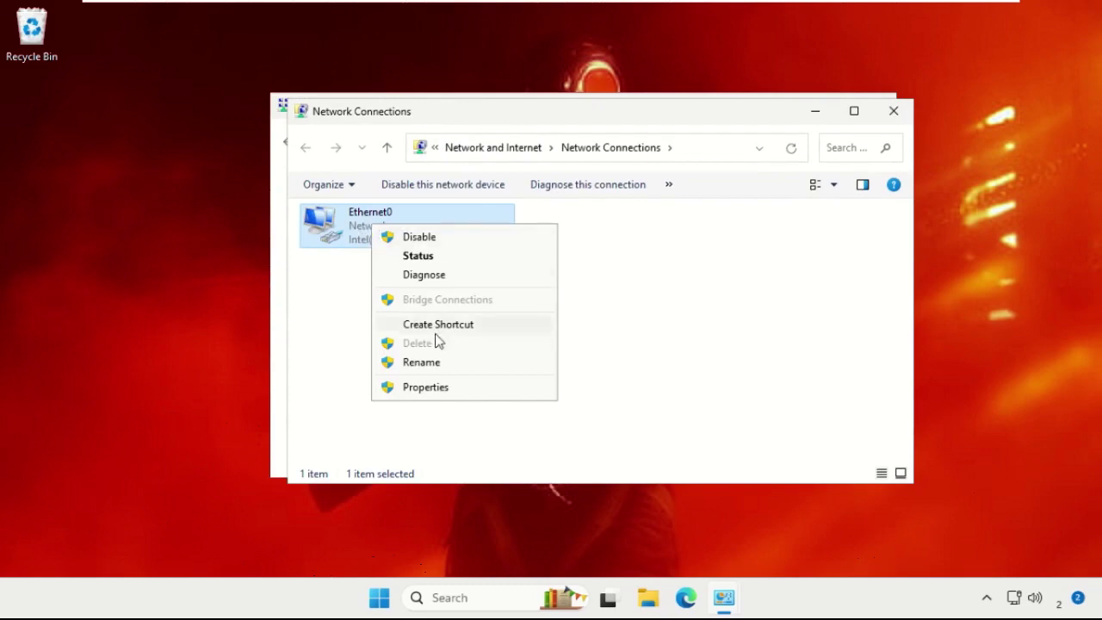
click(437, 389)
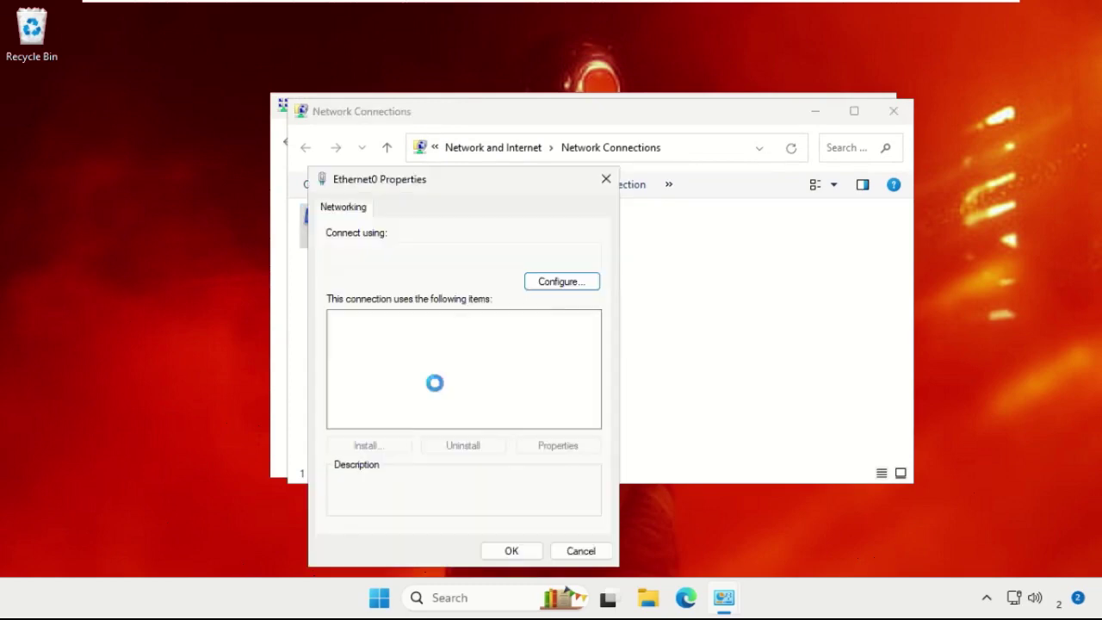
drag(471, 197, 601, 120)
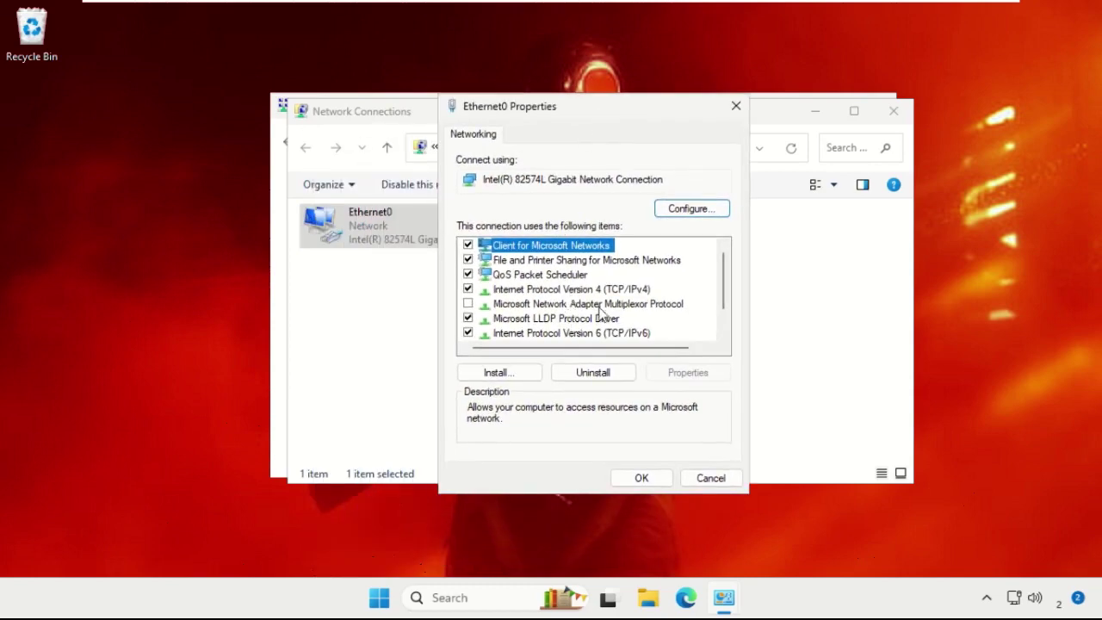
click(549, 291)
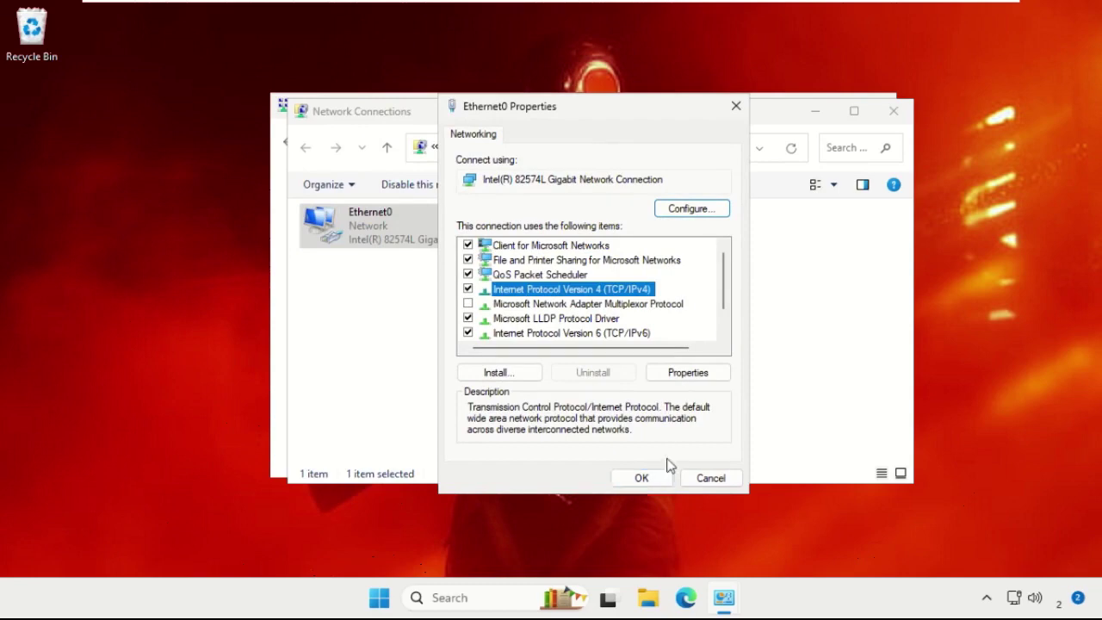
click(687, 372)
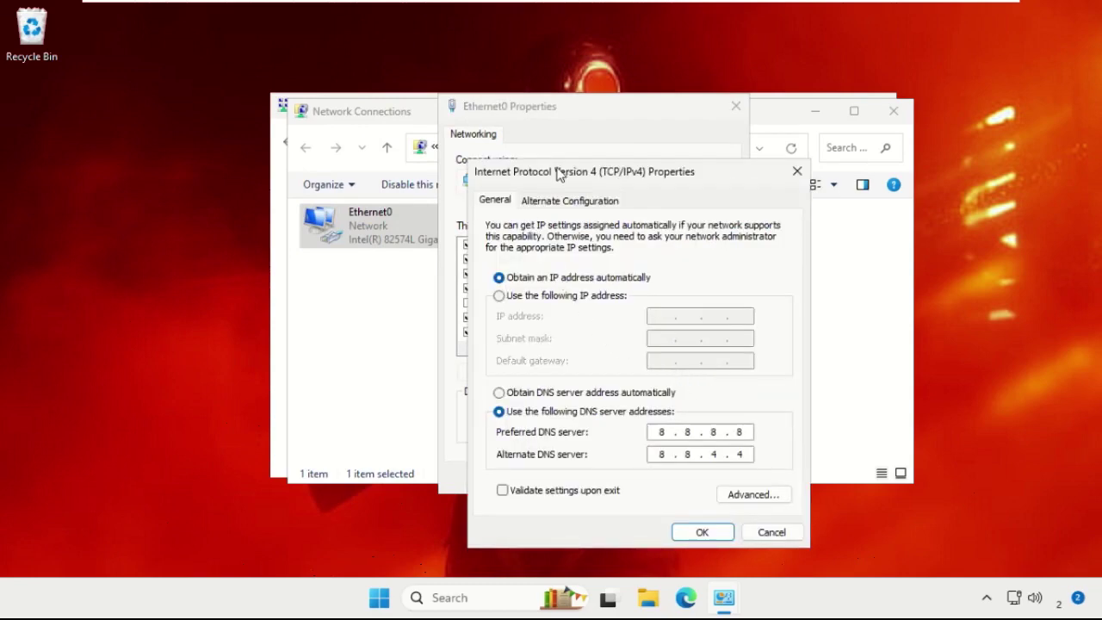
drag(558, 178, 377, 101)
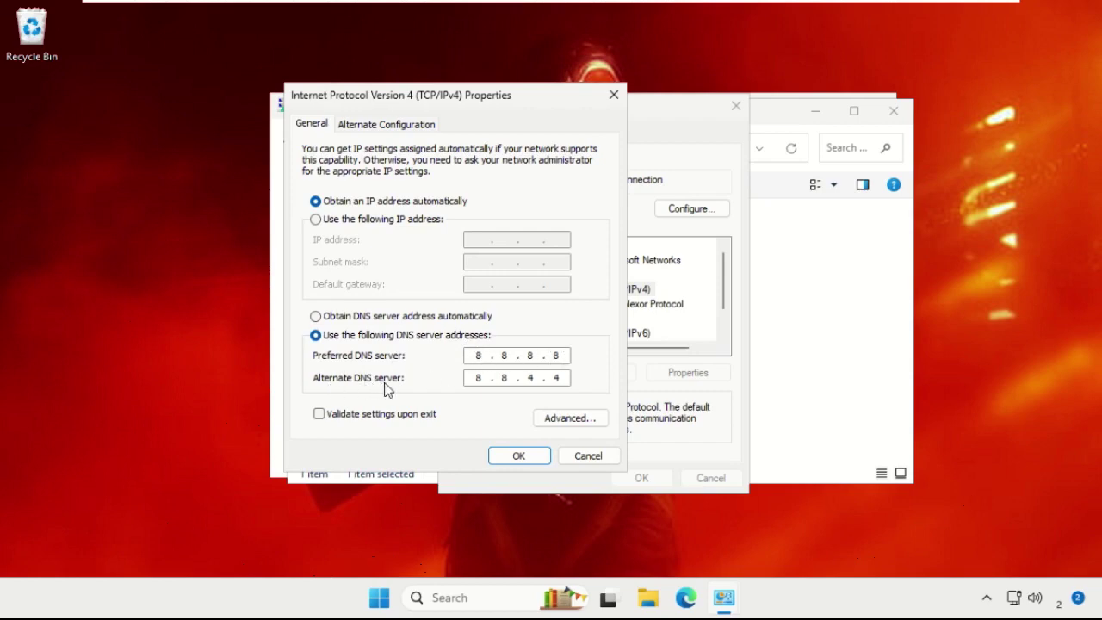
Confirm DNS servers 8.8.8.8 and 8.8.4.4, close both dialogs and Network Connections
click(526, 456)
click(641, 479)
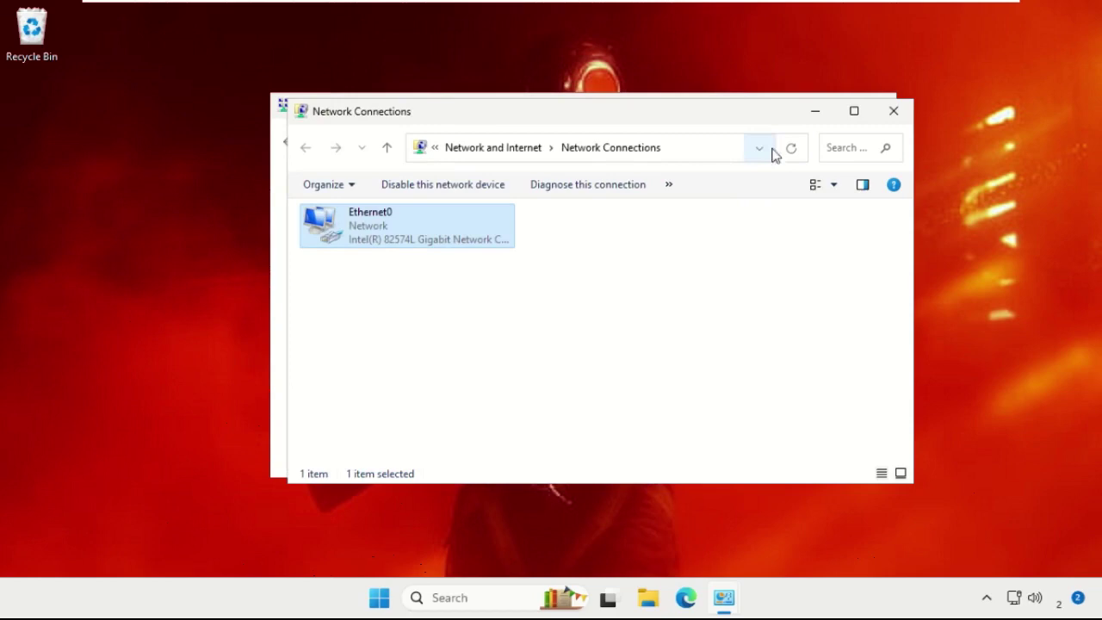
click(889, 116)
Close Network and Sharing Center and launch Google Chrome from search
click(876, 107)
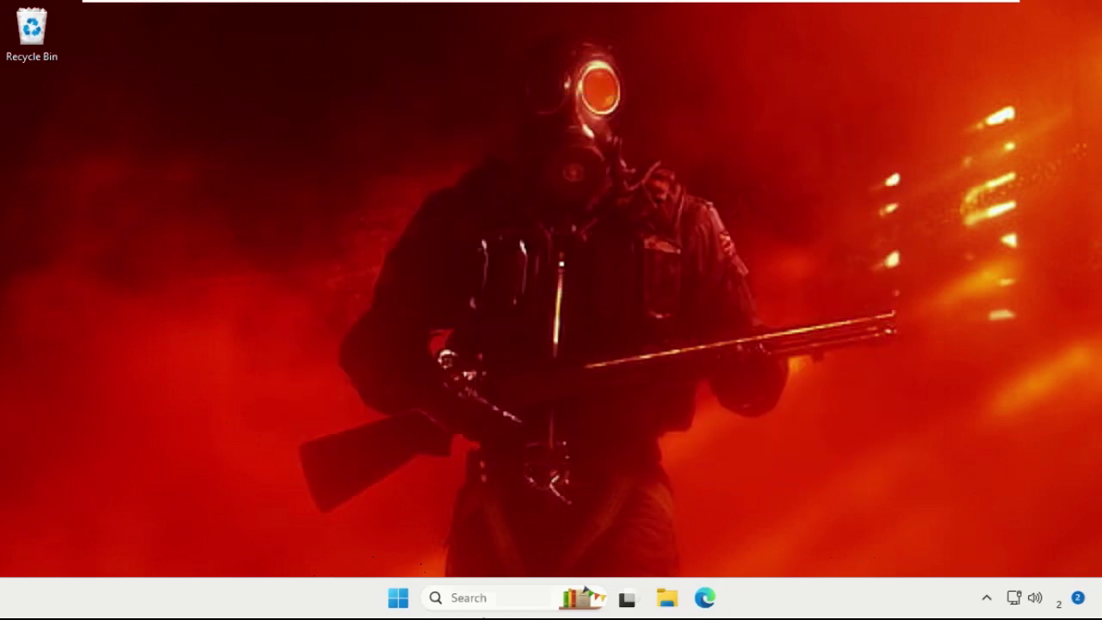
click(483, 600)
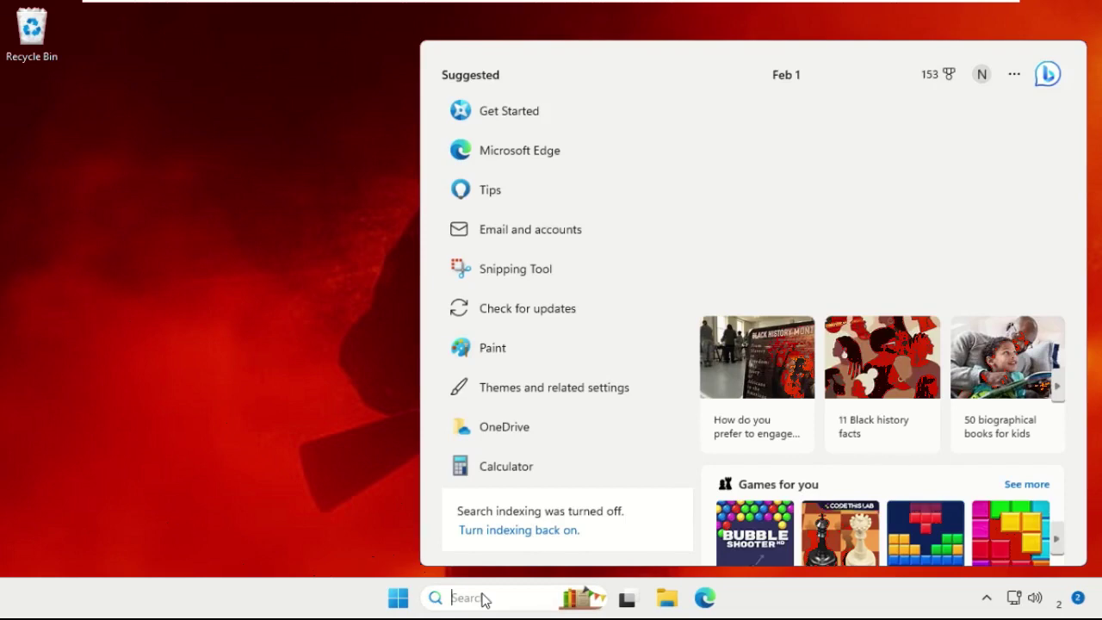
text(google)
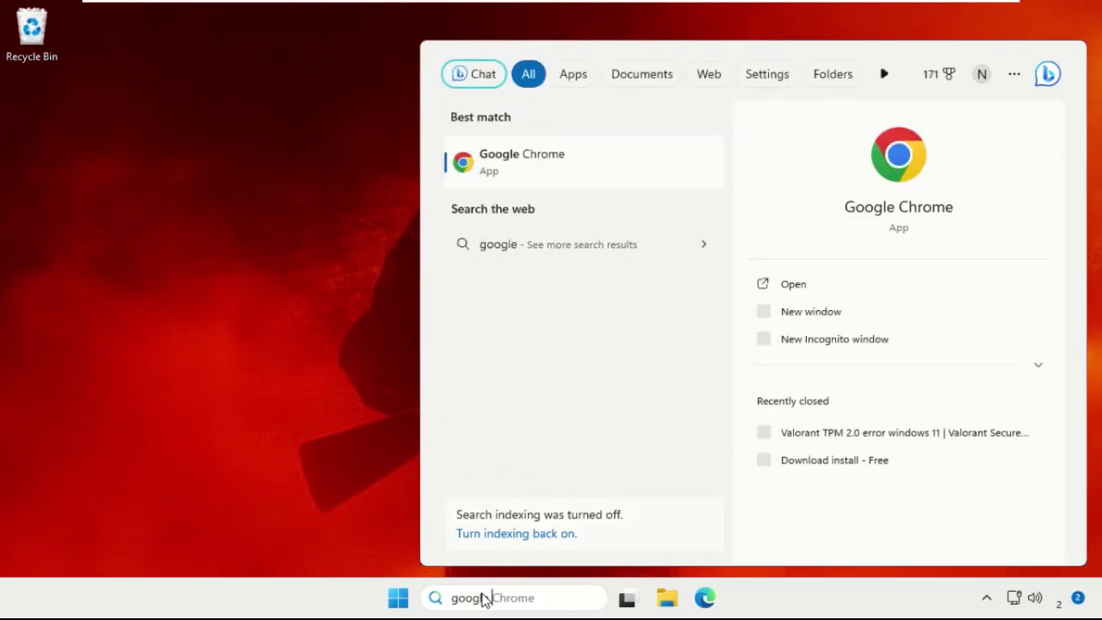
text( ch)
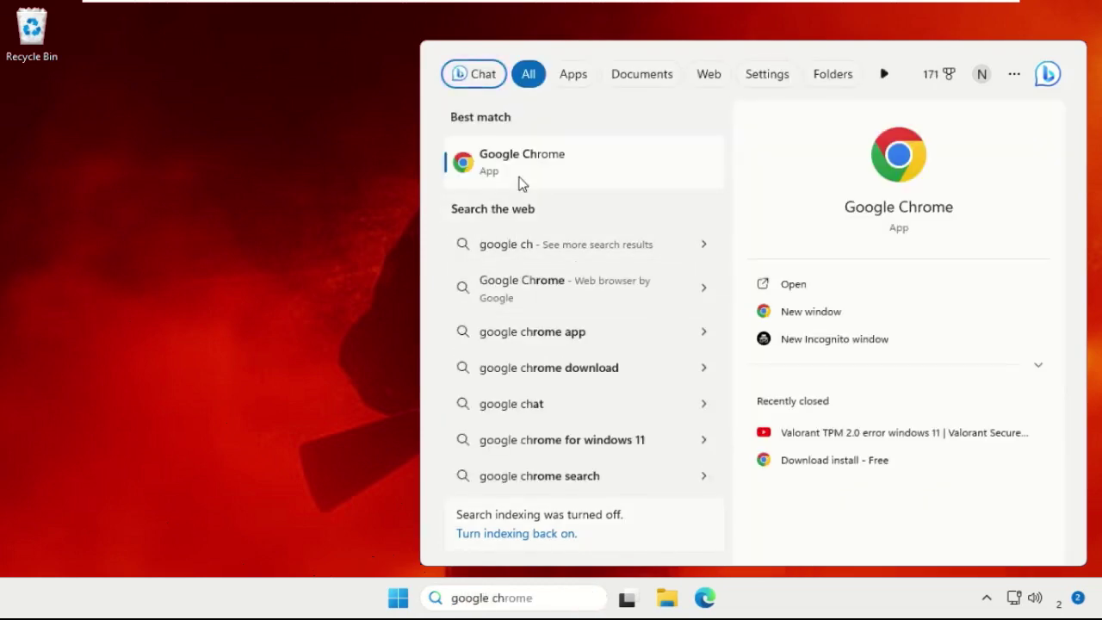
click(518, 178)
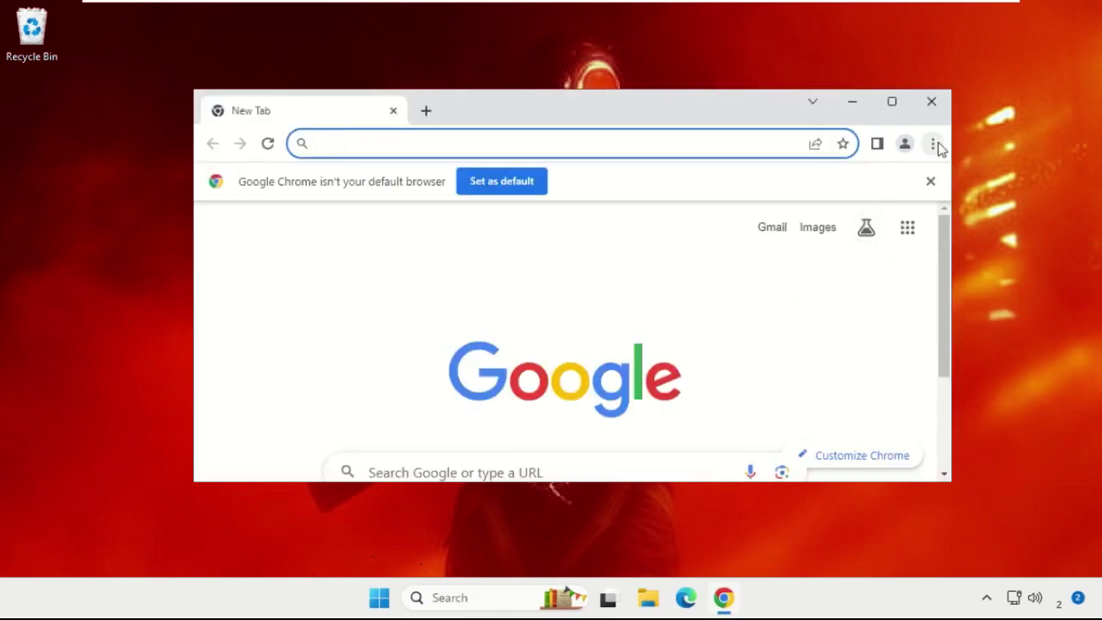
Turn off 'Continue running background apps when Google Chrome is closed' in System settings, then close Chrome
click(933, 143)
click(731, 495)
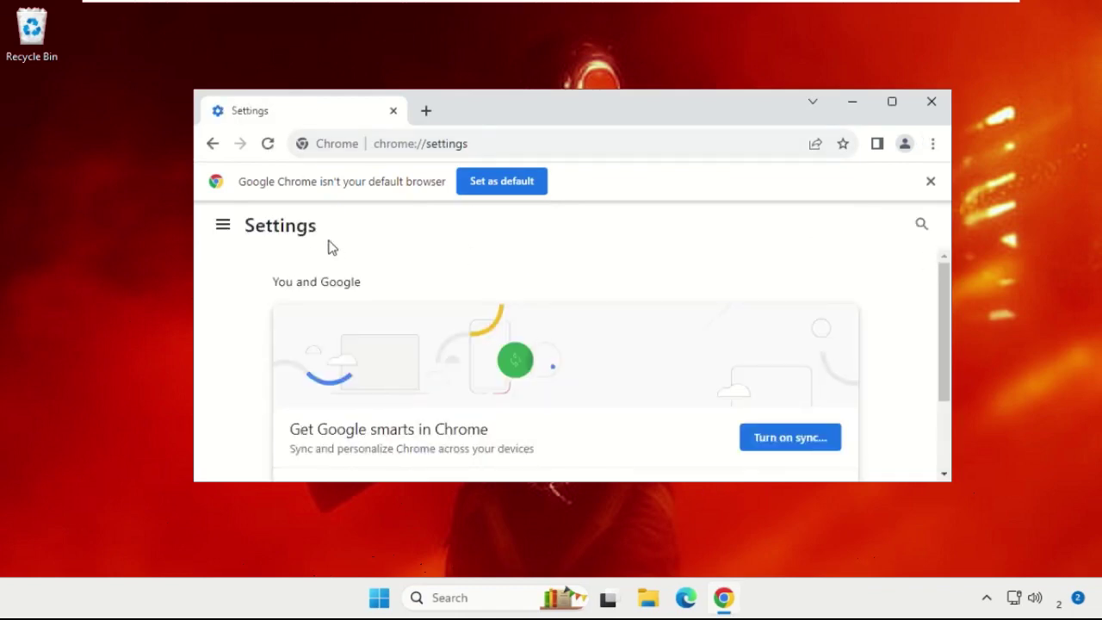
click(223, 229)
scroll(262, 284, down, 3)
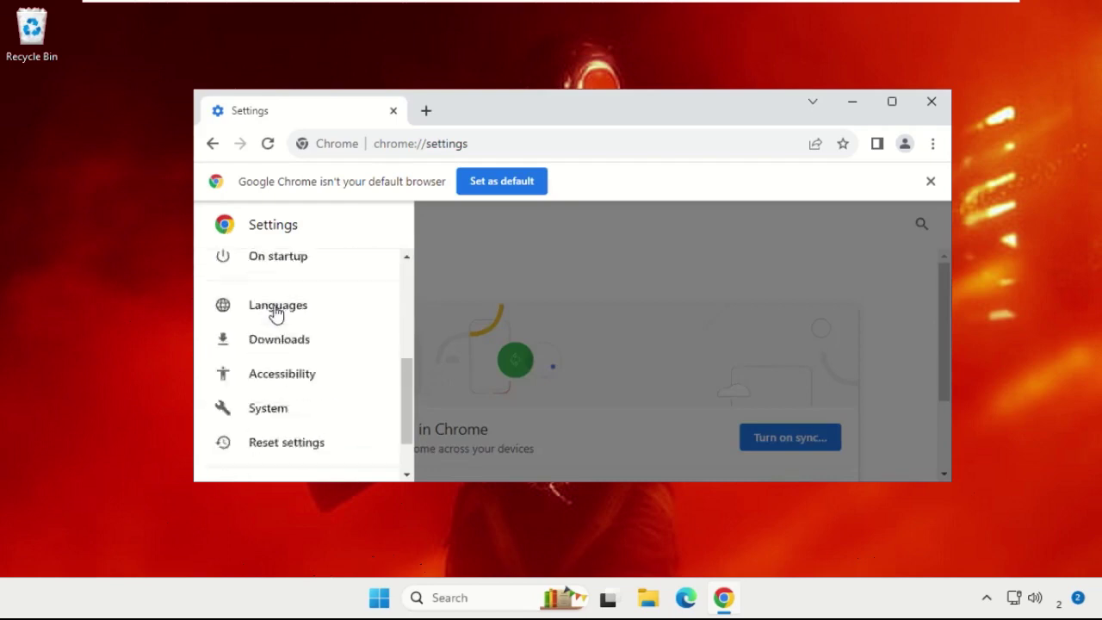
scroll(275, 319, down, 1)
click(270, 353)
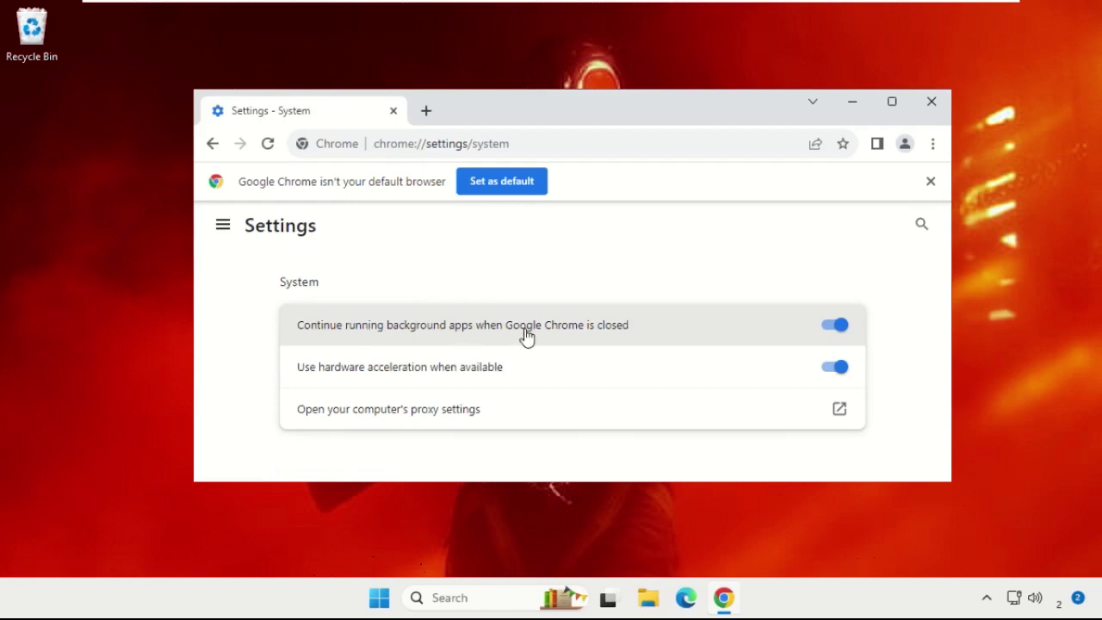
click(837, 333)
click(931, 103)
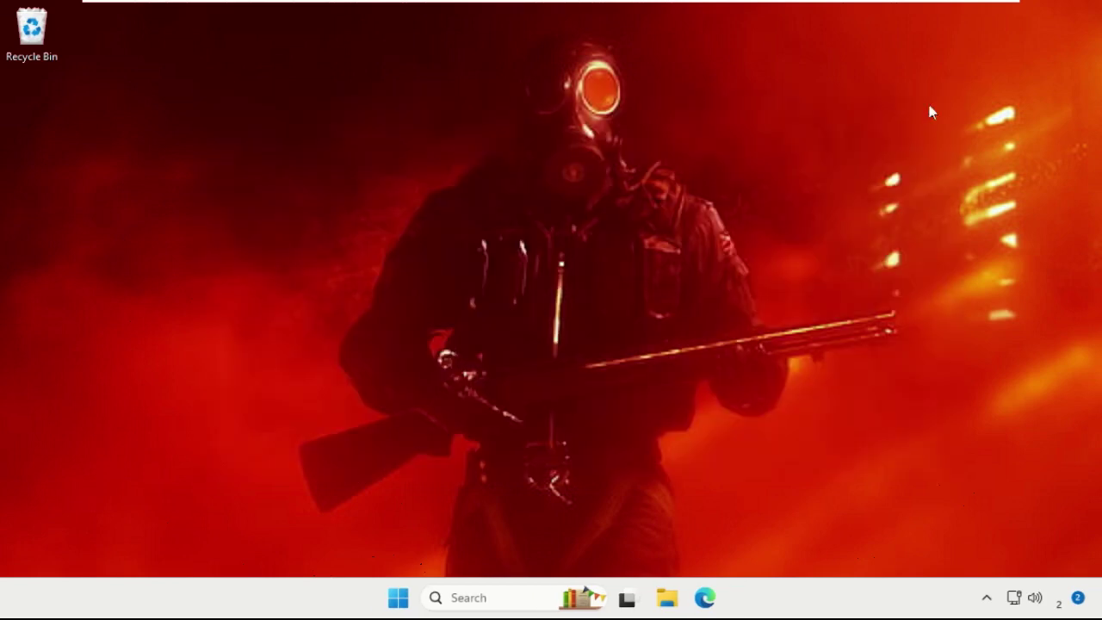
click(489, 591)
text(gam)
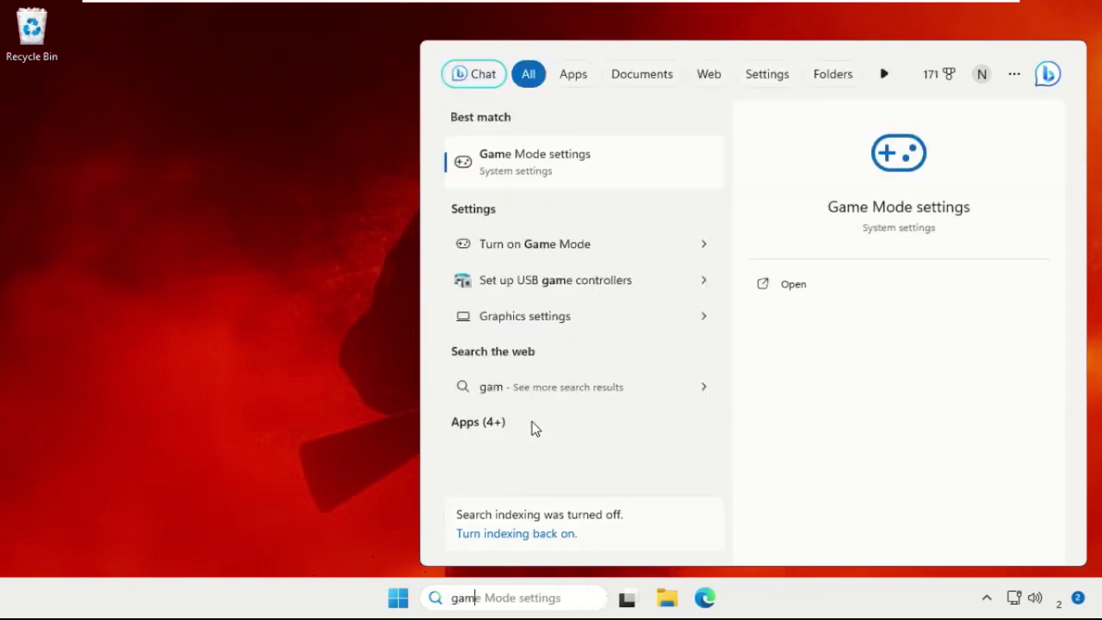
text(e mode se)
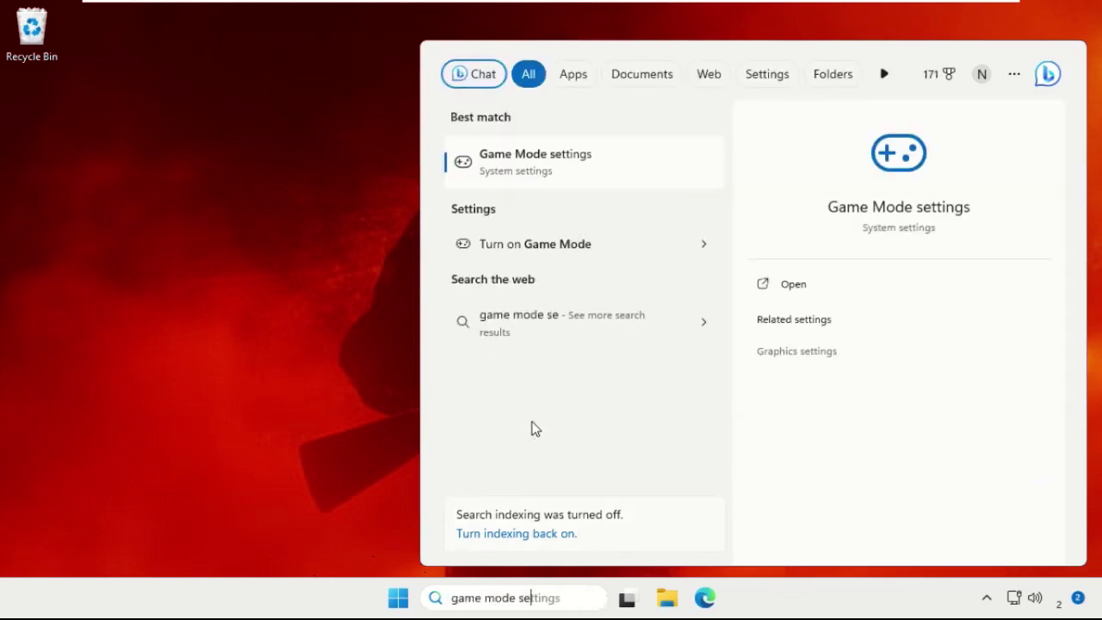
click(559, 163)
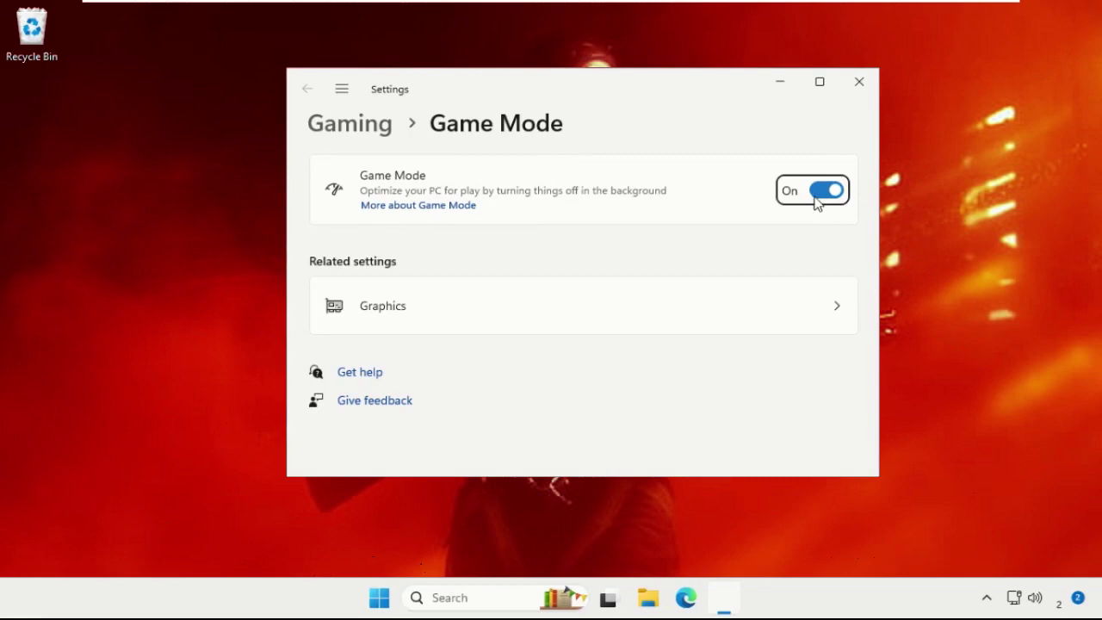
click(861, 84)
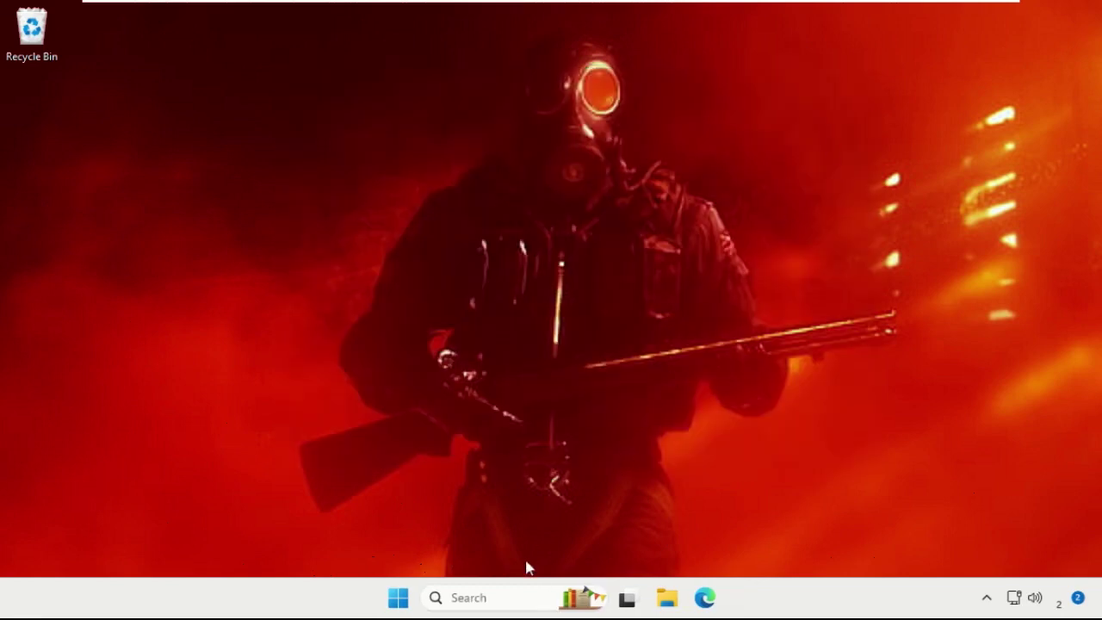
key(super+r)
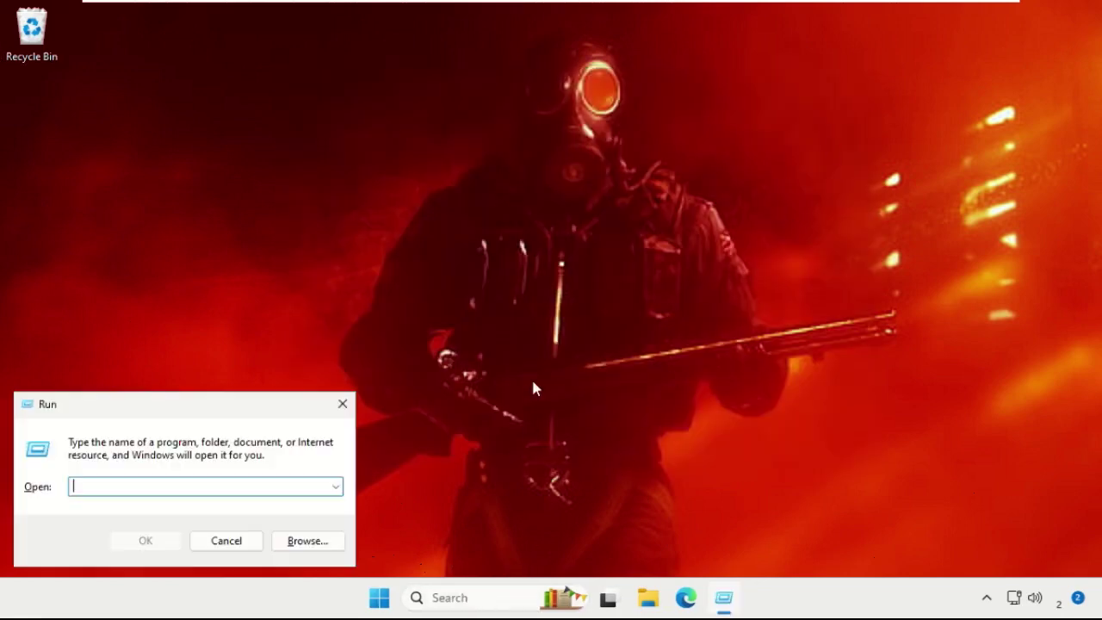
drag(229, 418, 686, 220)
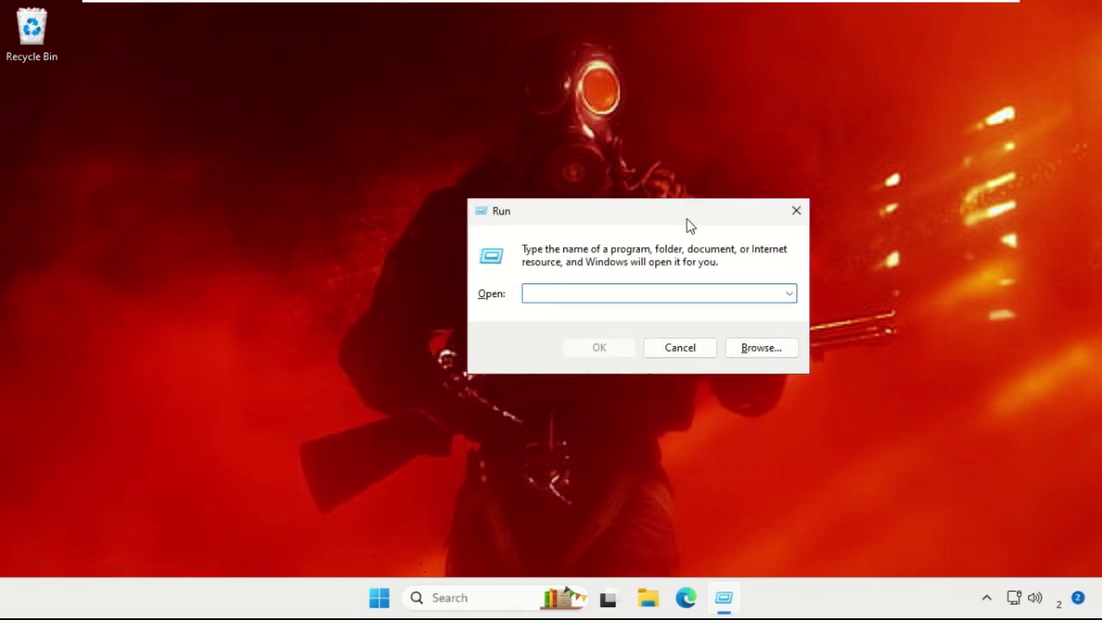
text(temp)
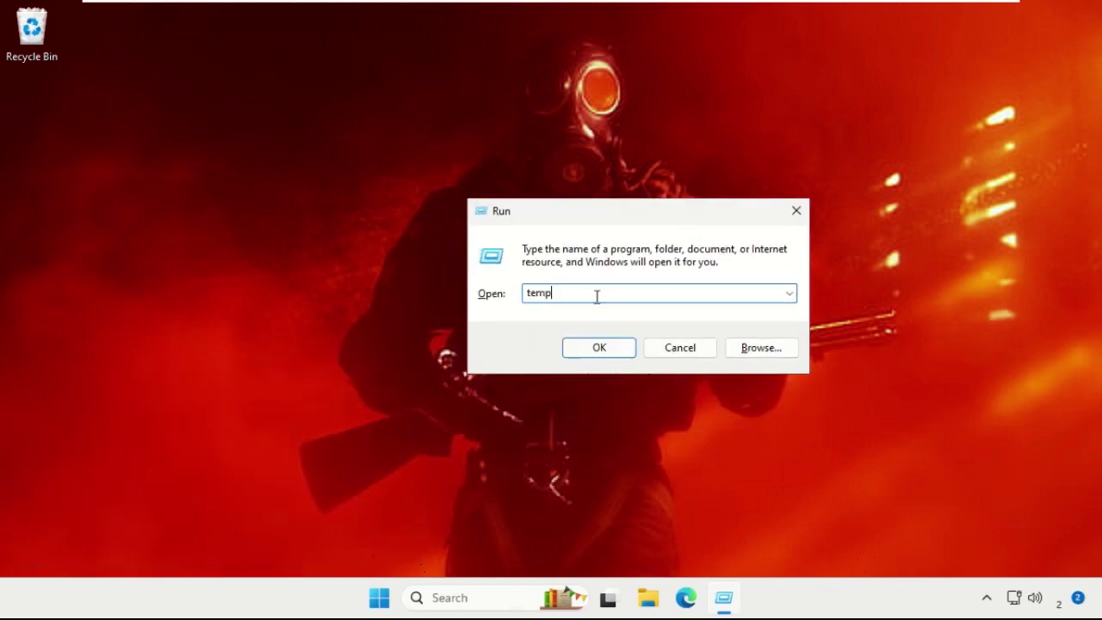
click(599, 348)
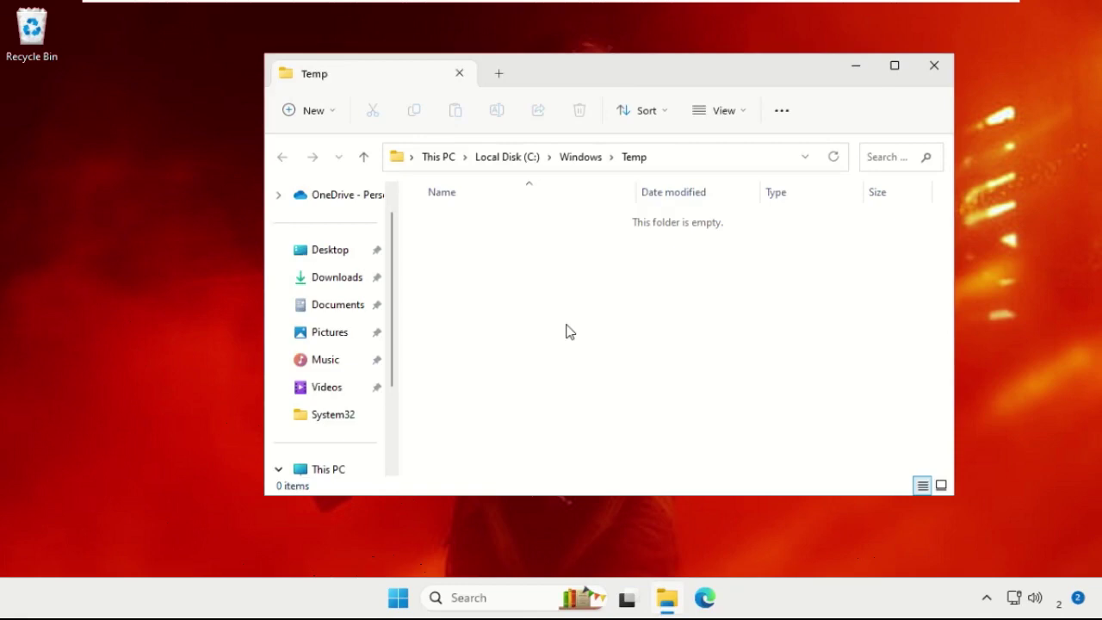
click(934, 68)
Open the %temp% folder from the Run dialog
key(super+r)
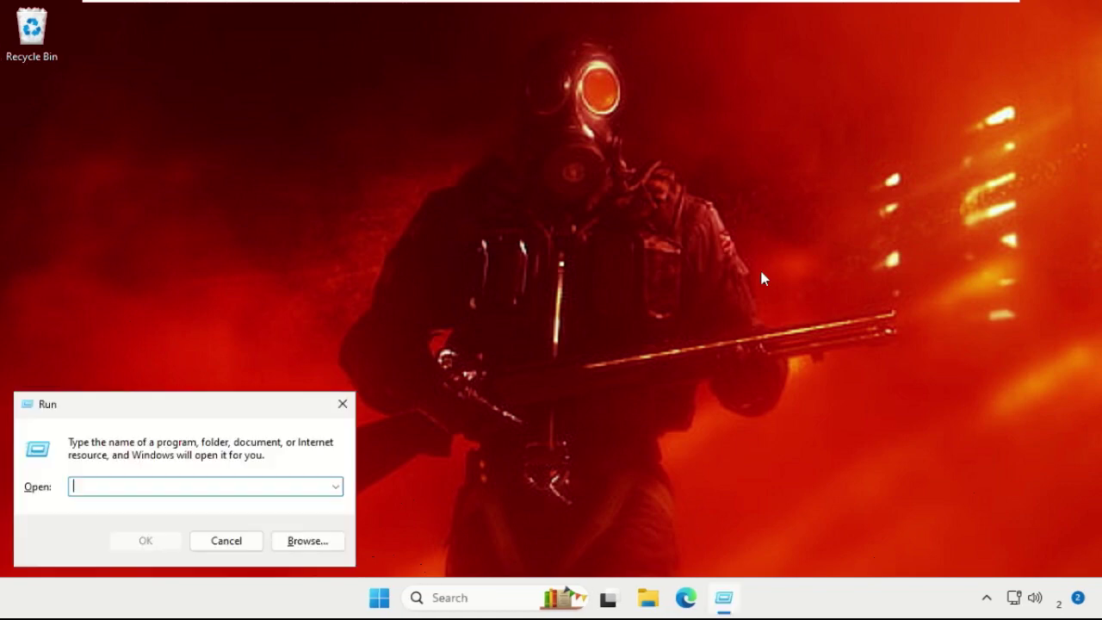
drag(214, 413, 567, 242)
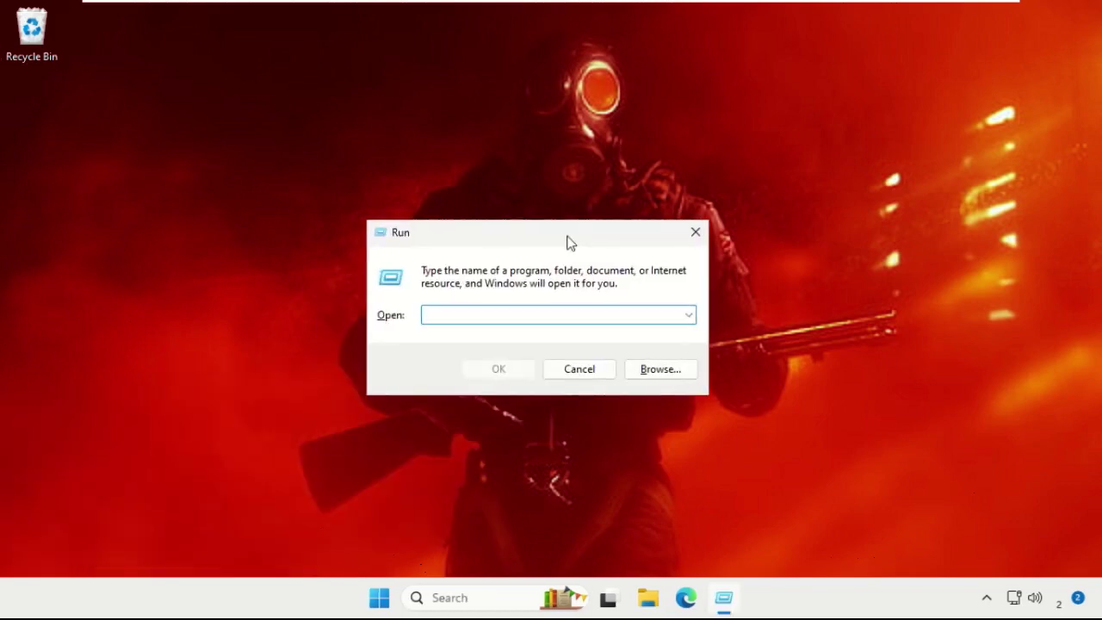
text(%)
text(temp%)
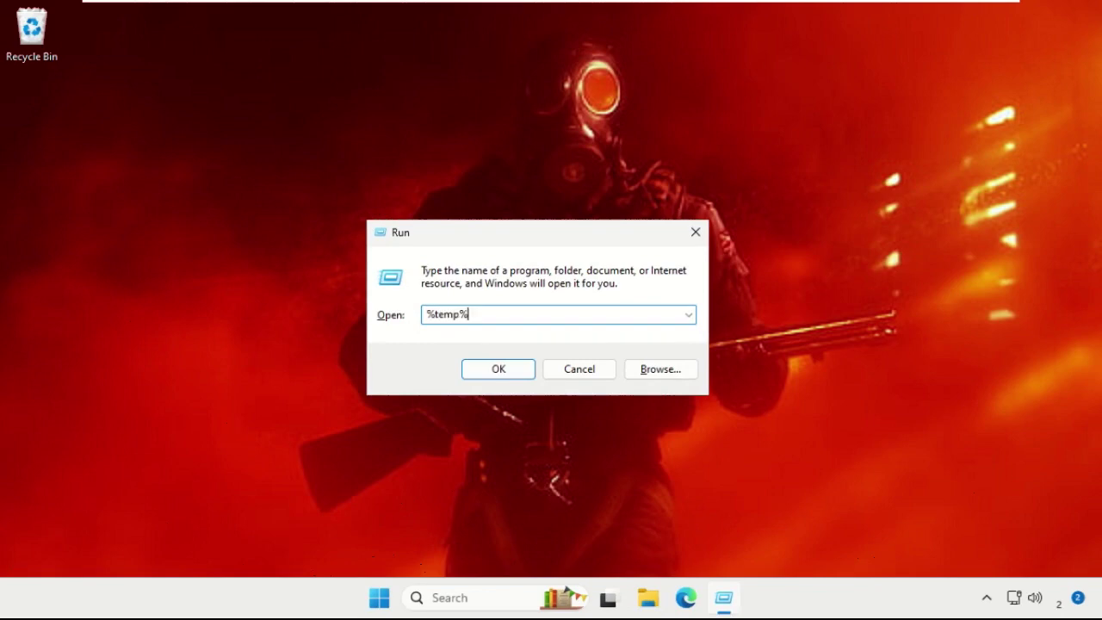
key(Return)
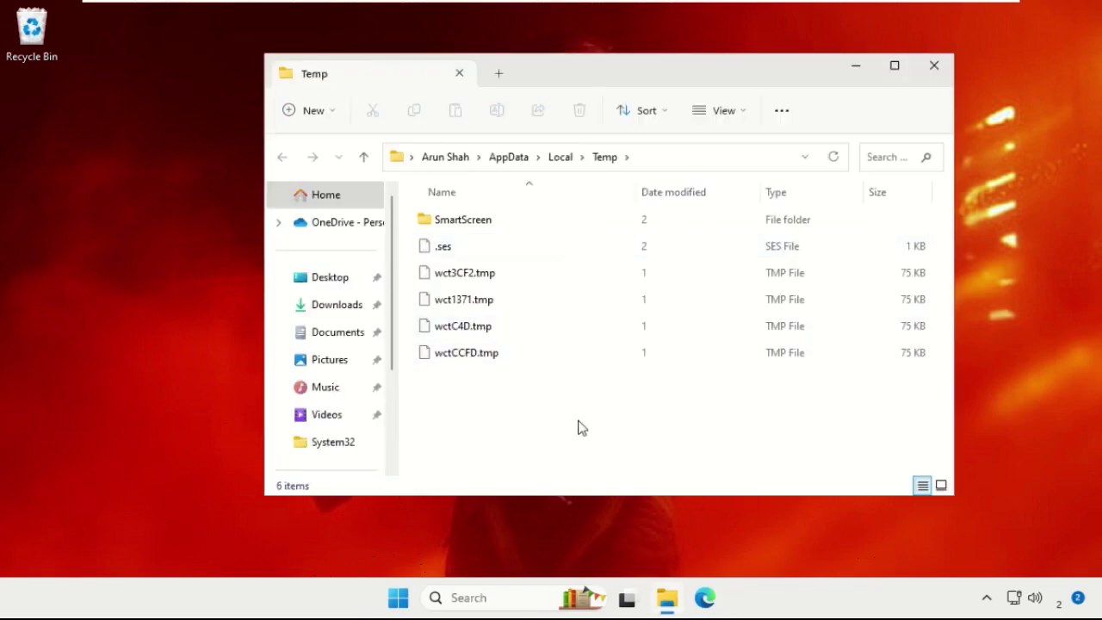
Delete all six items in the Temp folder and close it
key(ctrl+a)
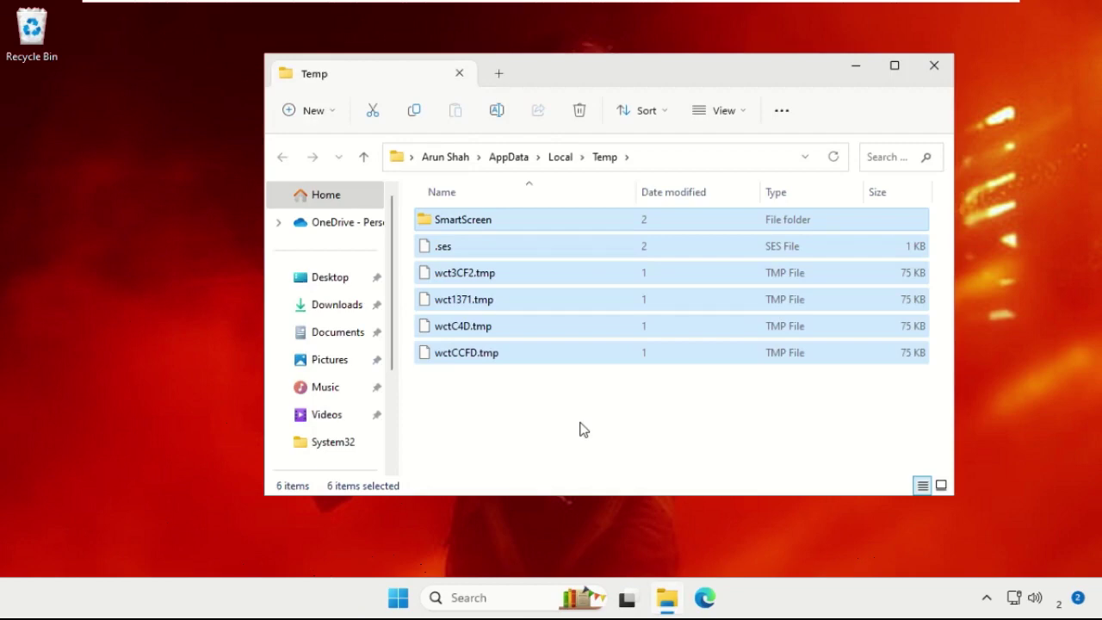
right_click(476, 274)
click(602, 290)
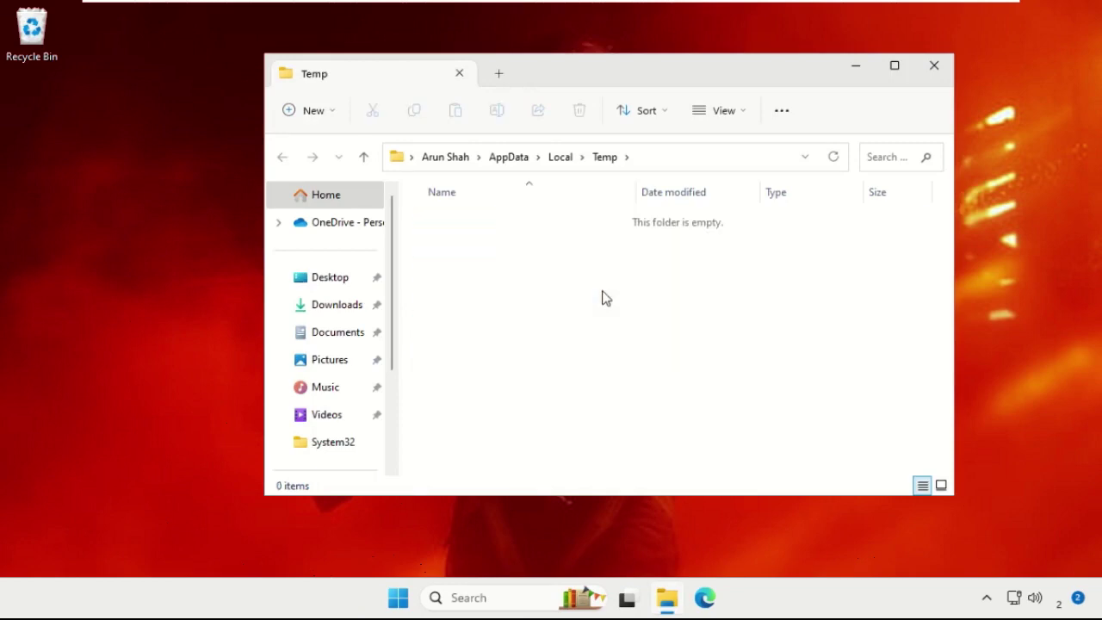
click(934, 66)
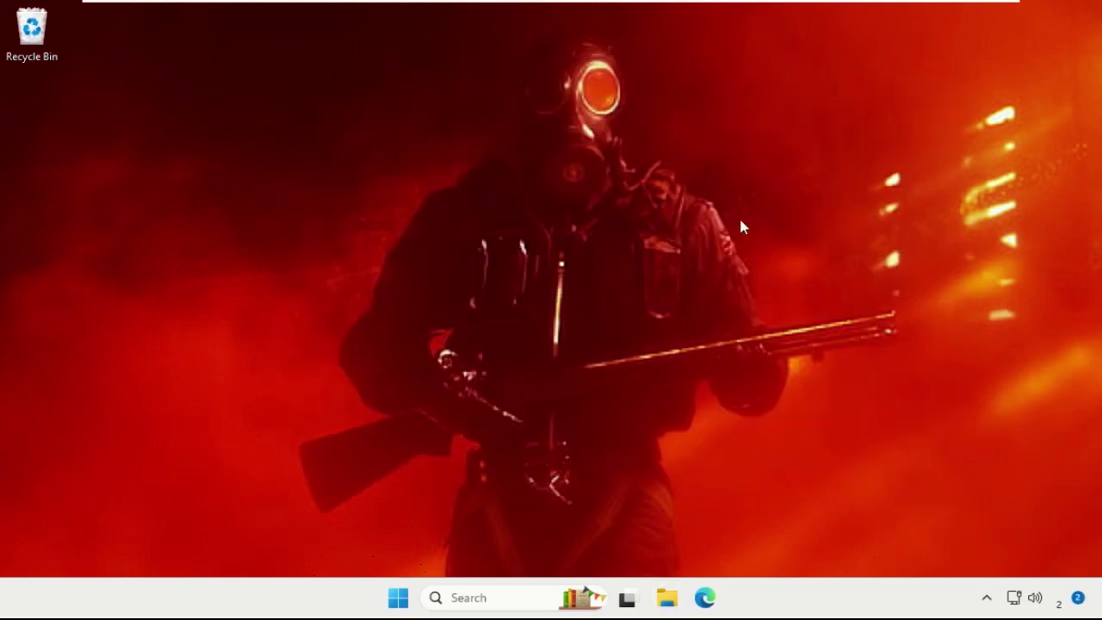
key(super+r)
Open Prefetch from Run, delete ResPriHMStaticDb.ebd, and close the folder
drag(198, 416, 568, 204)
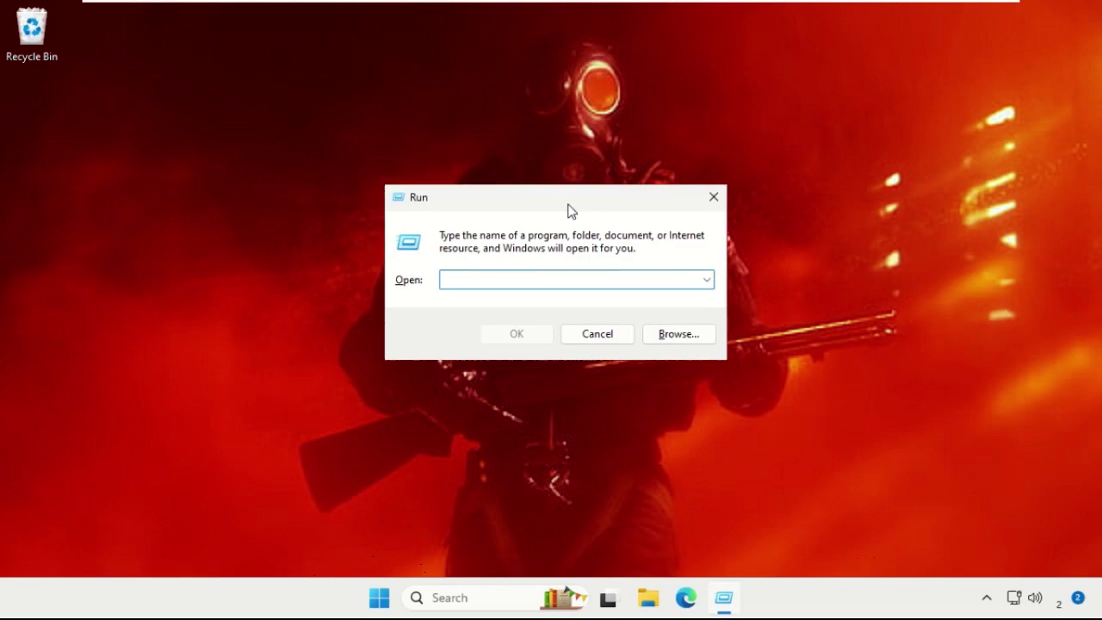
text(prefetch)
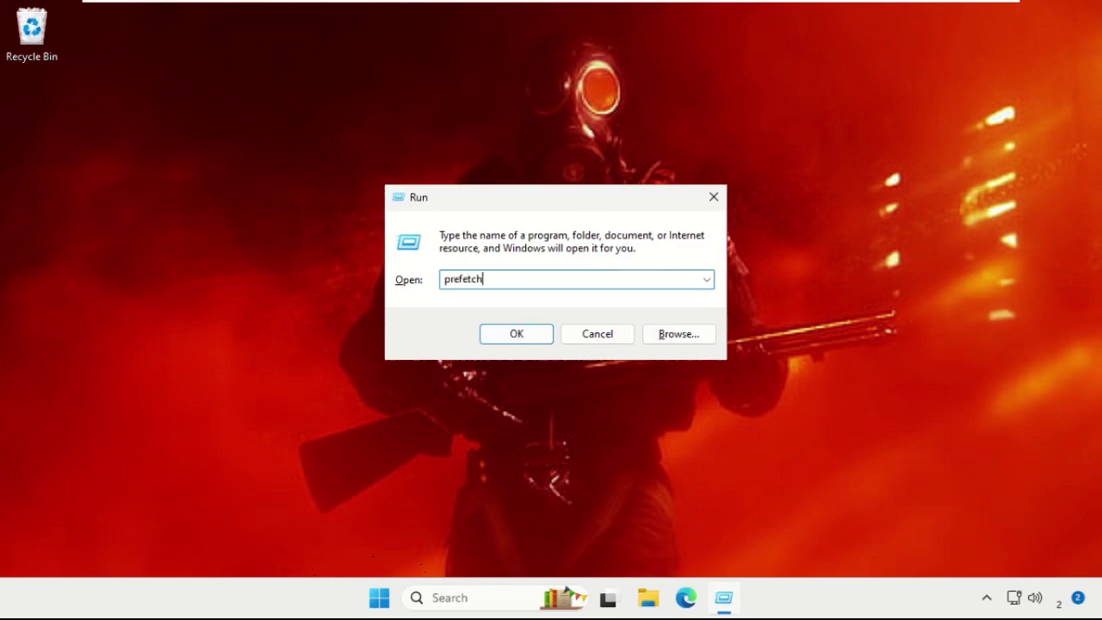
key(Return)
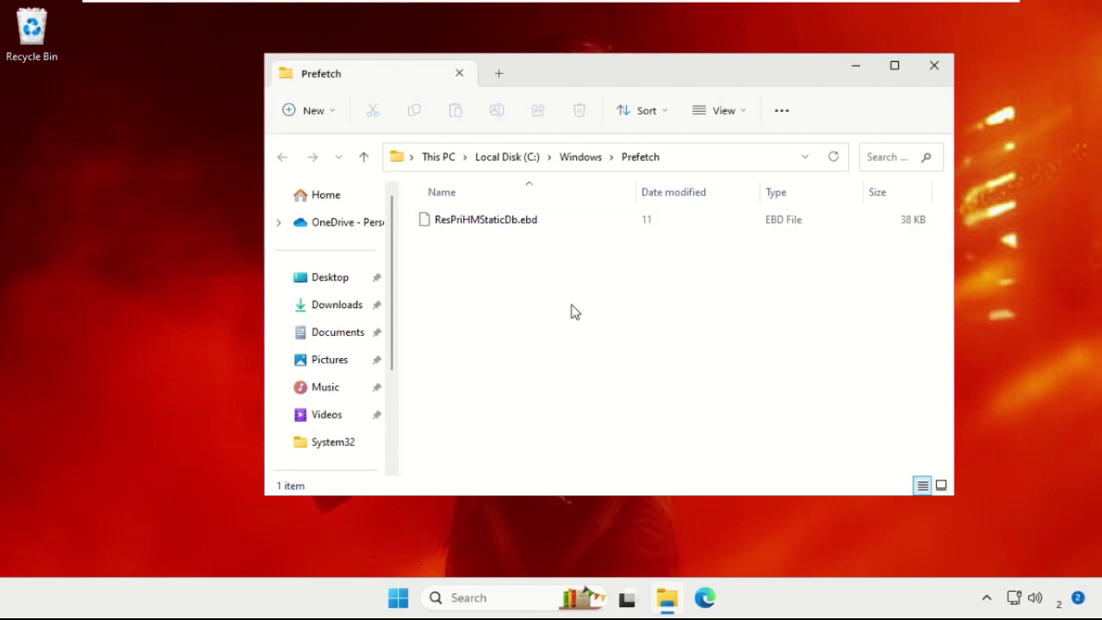
key(ctrl+a)
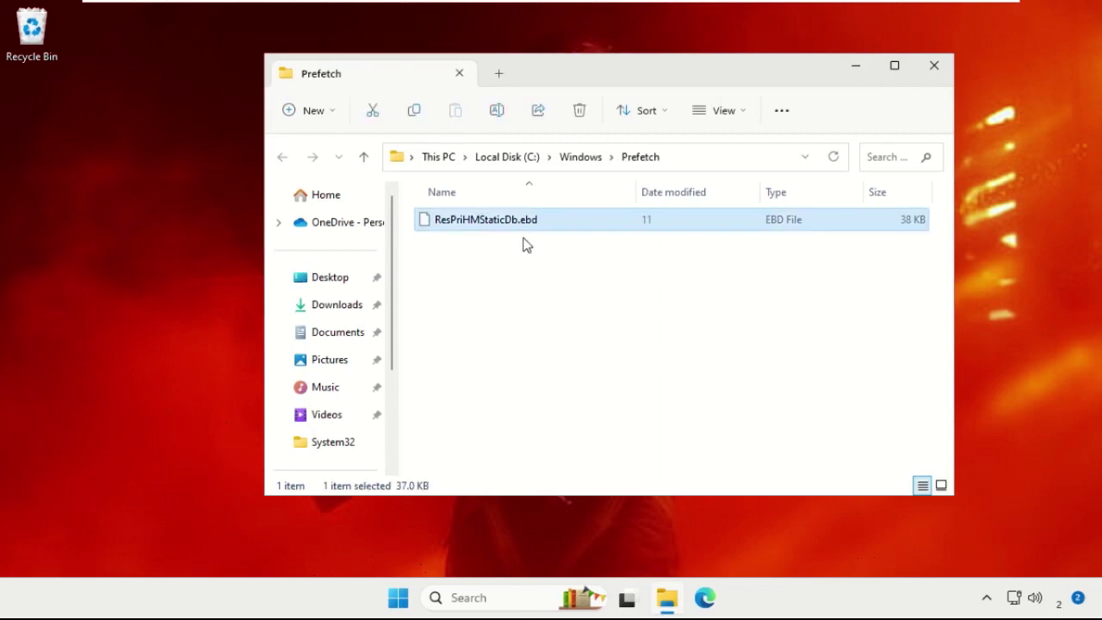
key(Delete)
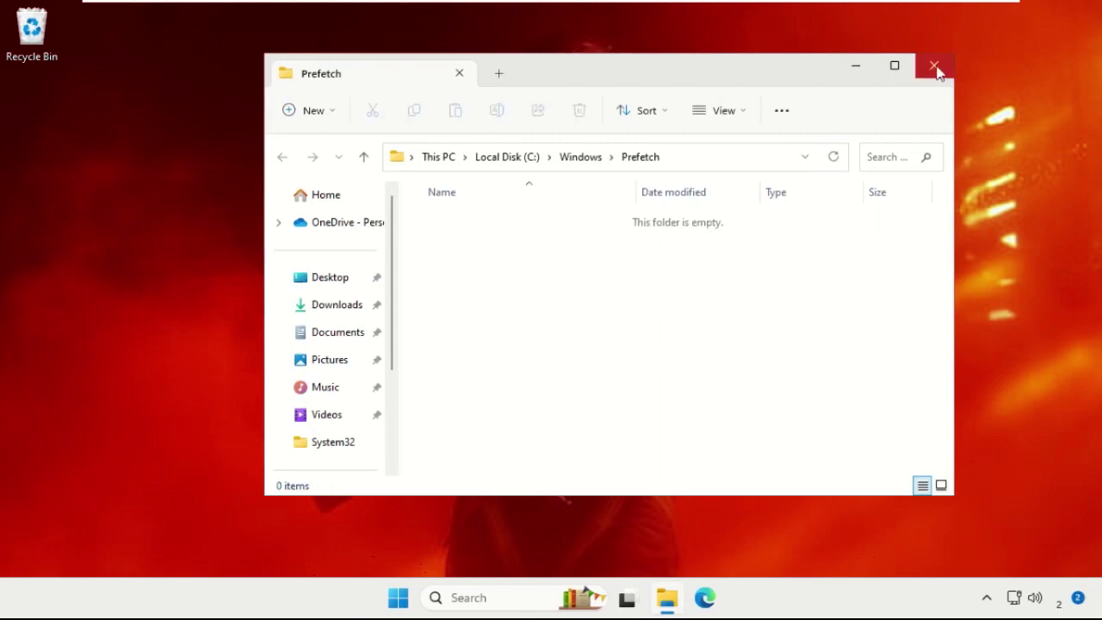
click(934, 68)
click(485, 597)
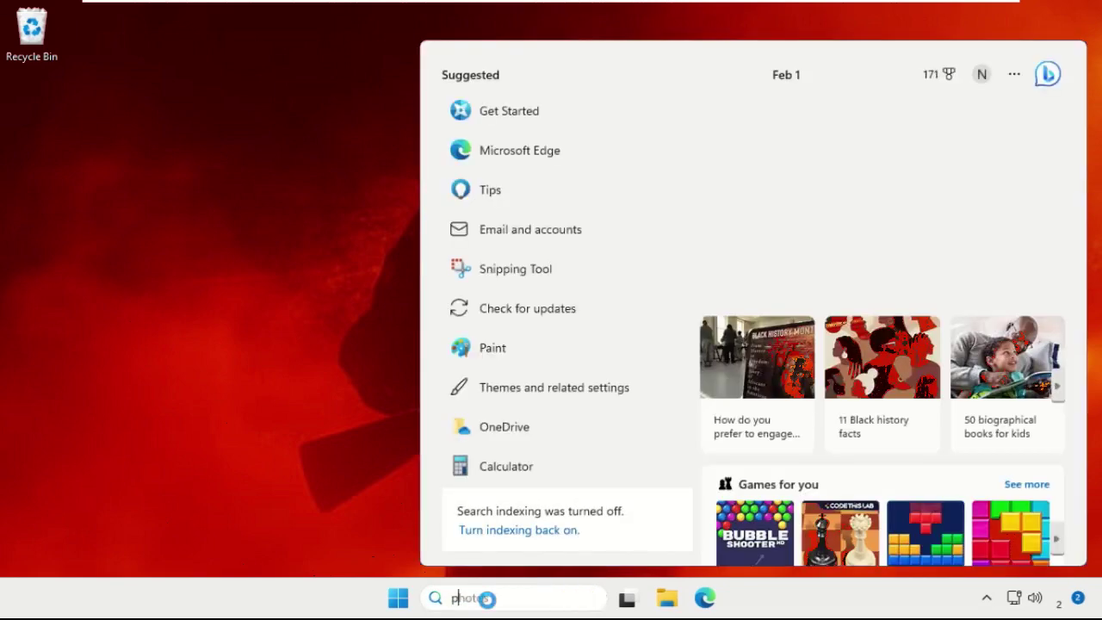
Select the High performance power plan in Choose a power plan and close Power Options
text(ower)
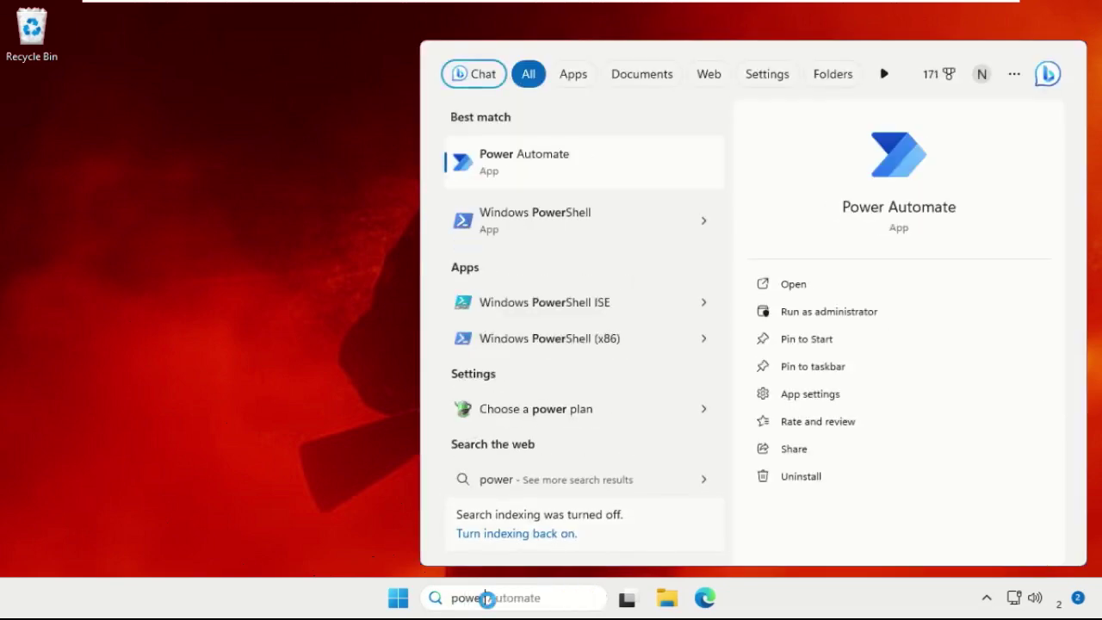
text( pla)
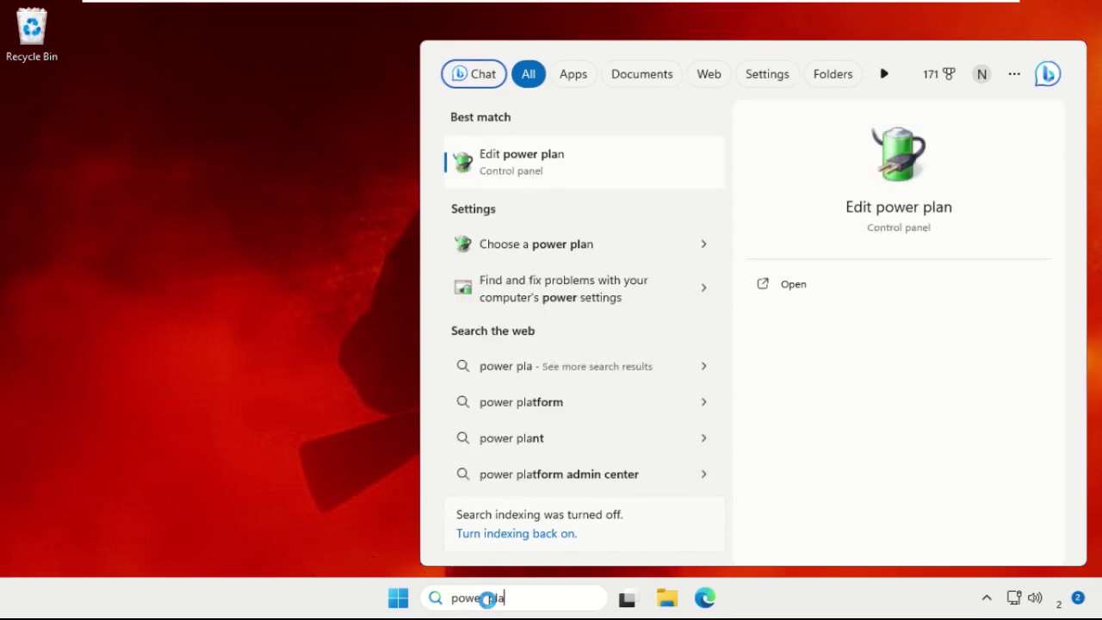
click(527, 246)
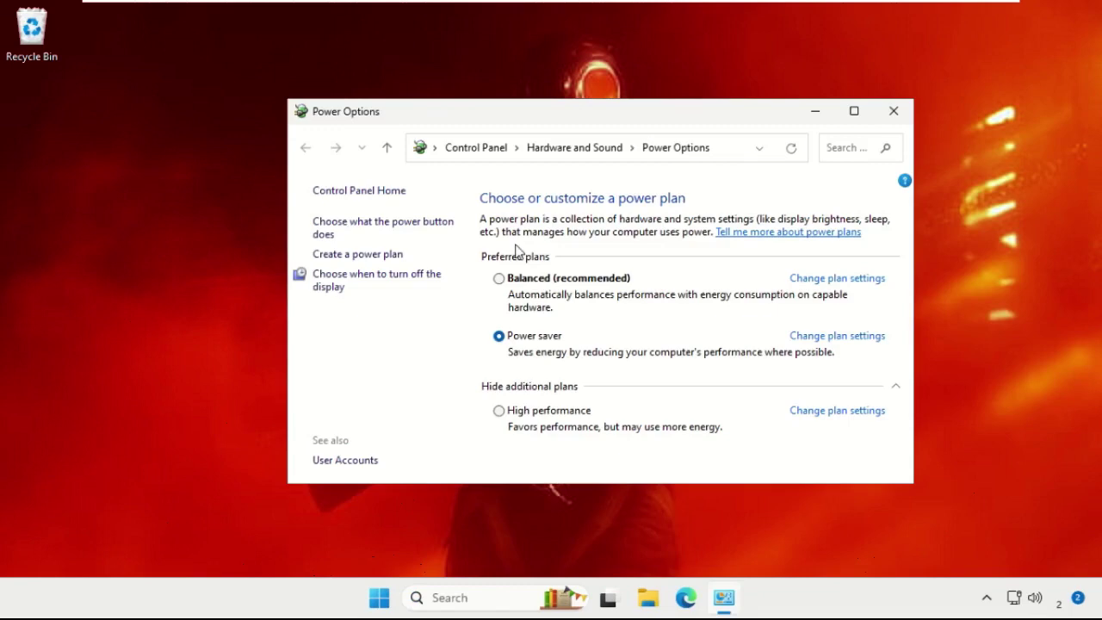
click(499, 413)
click(895, 113)
click(453, 597)
Open Settings, find the Mouse page via 'mouse', and open Additional mouse settings
text(sett)
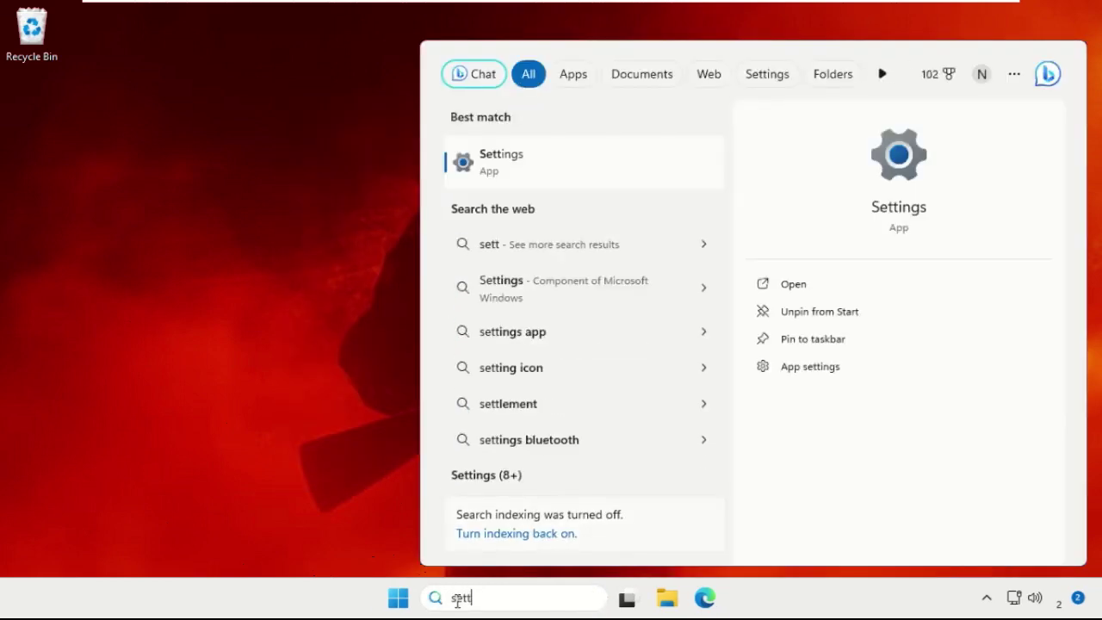
text(ings)
key(Return)
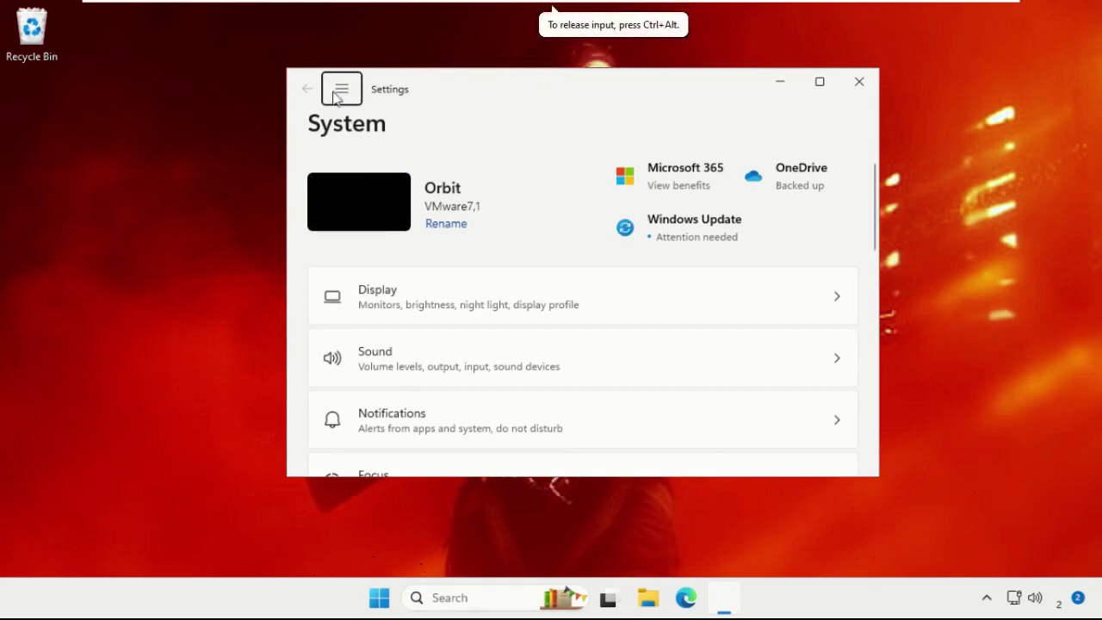
click(337, 94)
click(365, 205)
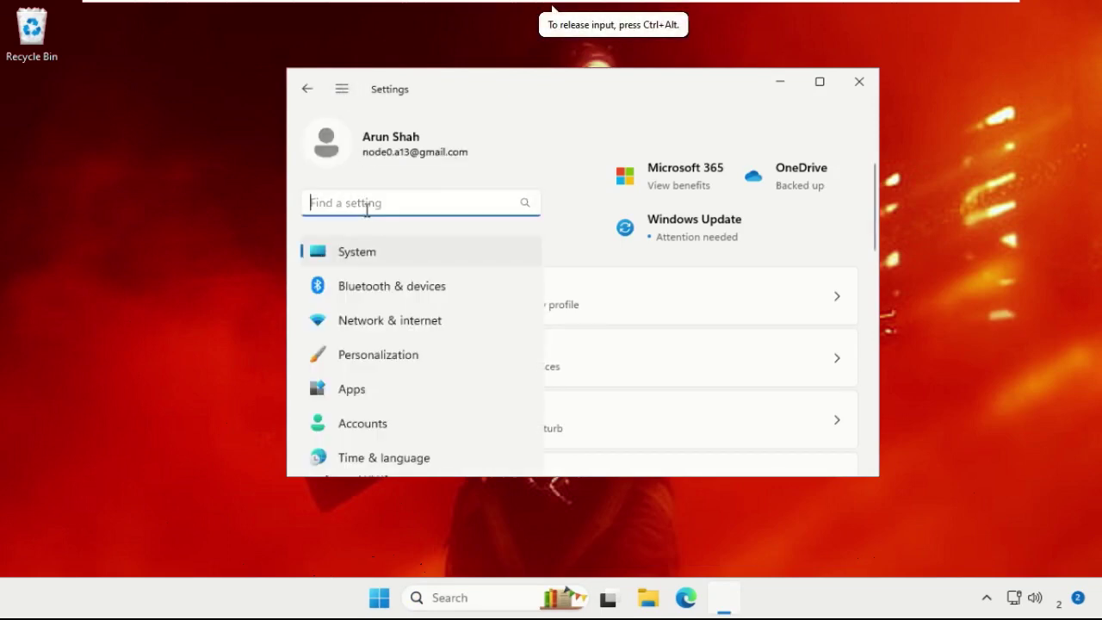
text(mous)
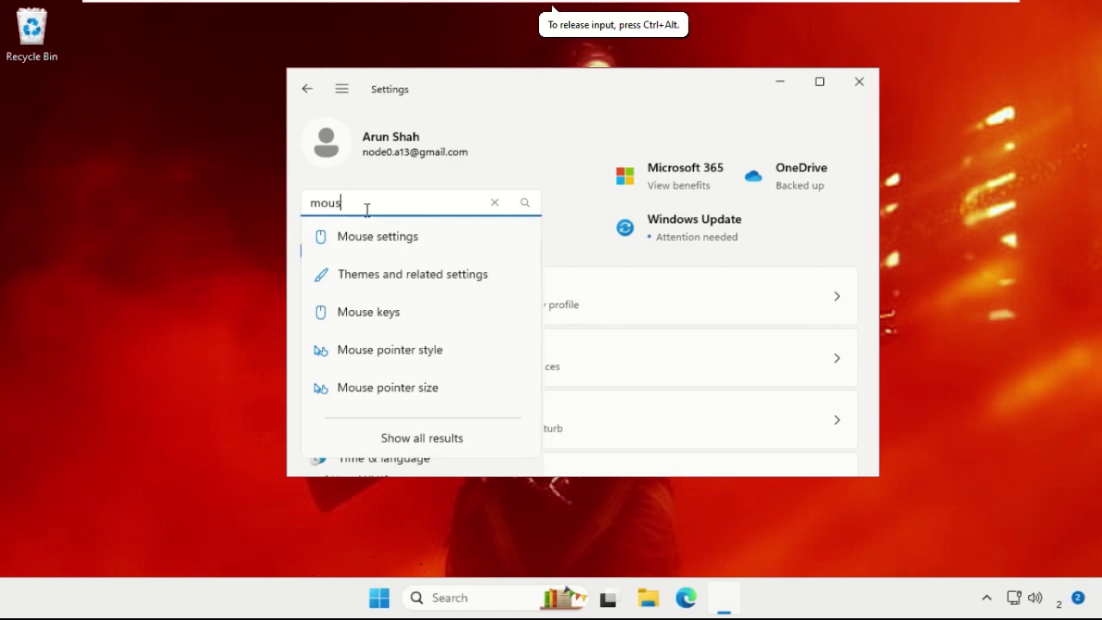
click(379, 238)
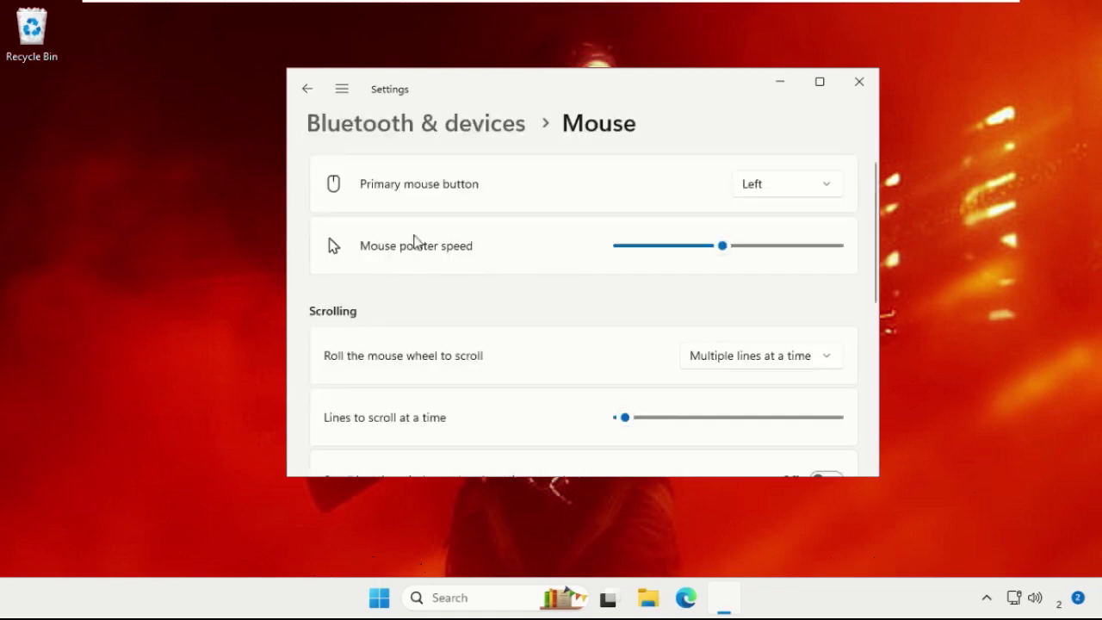
scroll(513, 302, down, 2)
scroll(514, 302, down, 3)
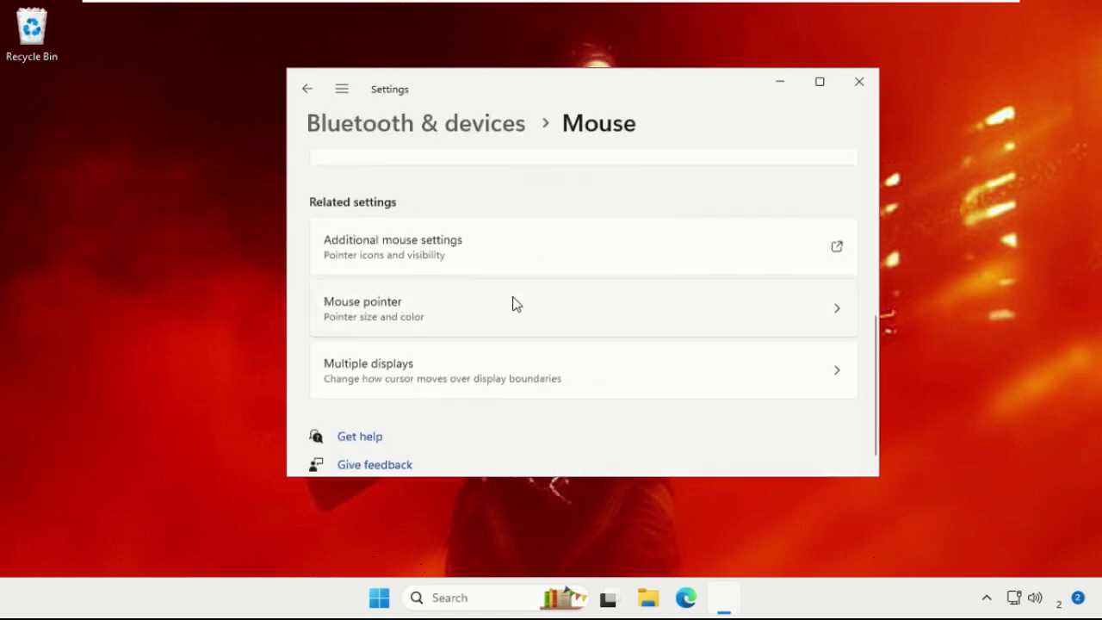
click(411, 256)
In Pointer Options, keep Enhance pointer precision off, lower the speed slightly, apply and OK
click(782, 83)
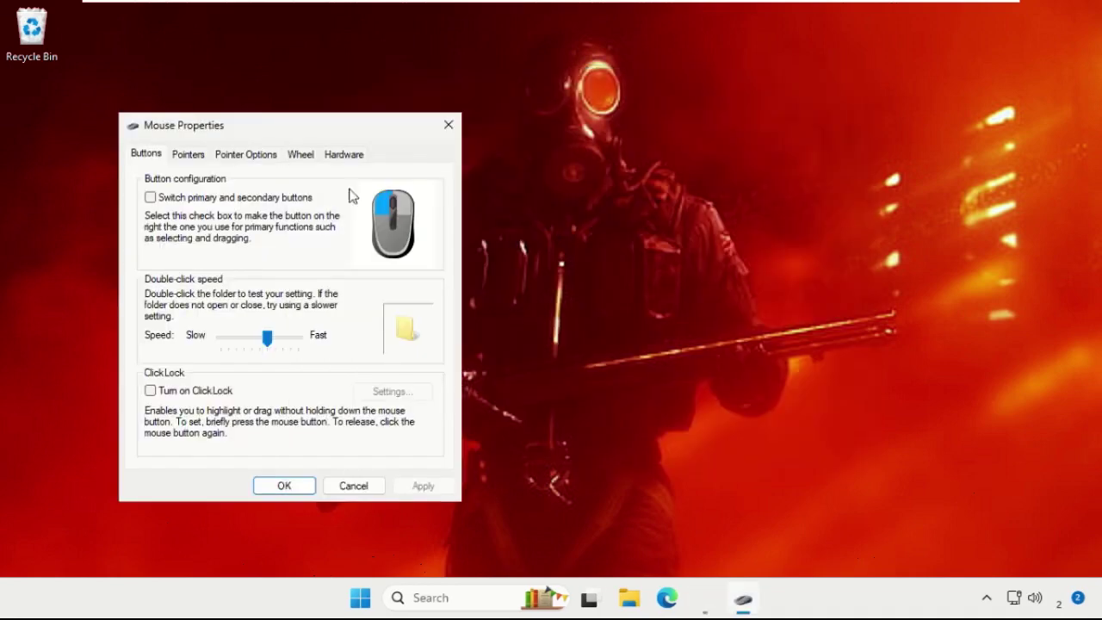
drag(335, 126, 621, 93)
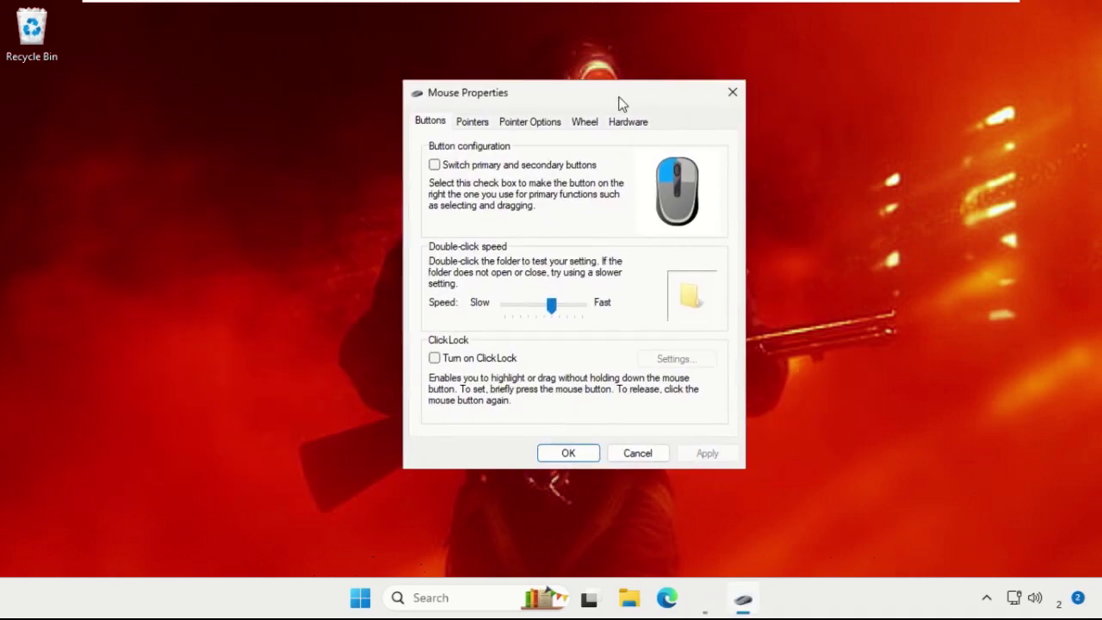
click(531, 126)
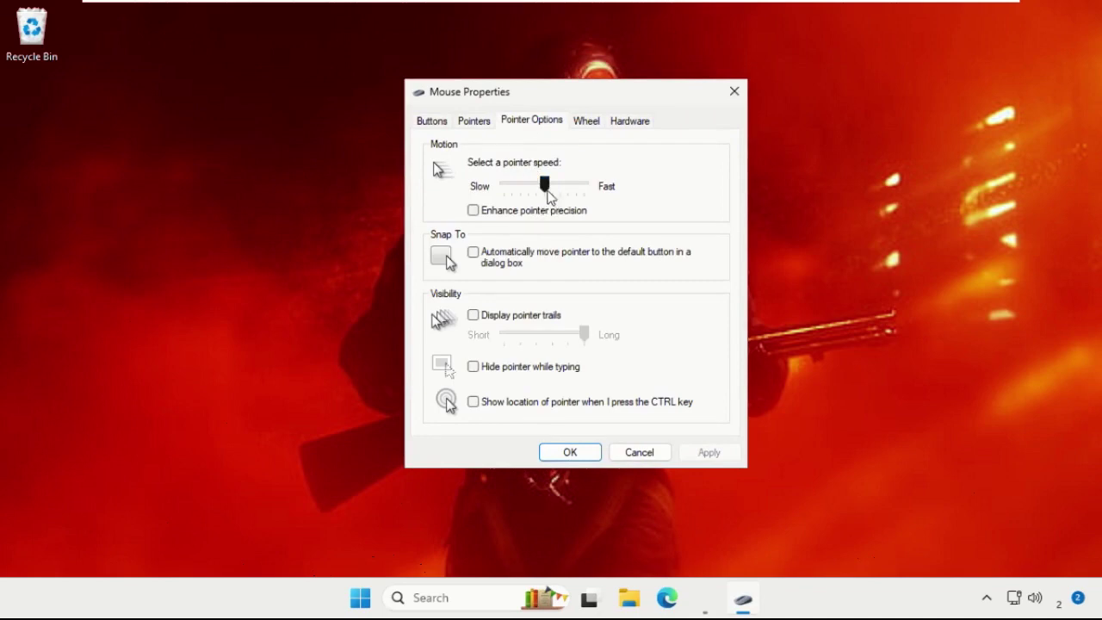
drag(543, 191, 545, 189)
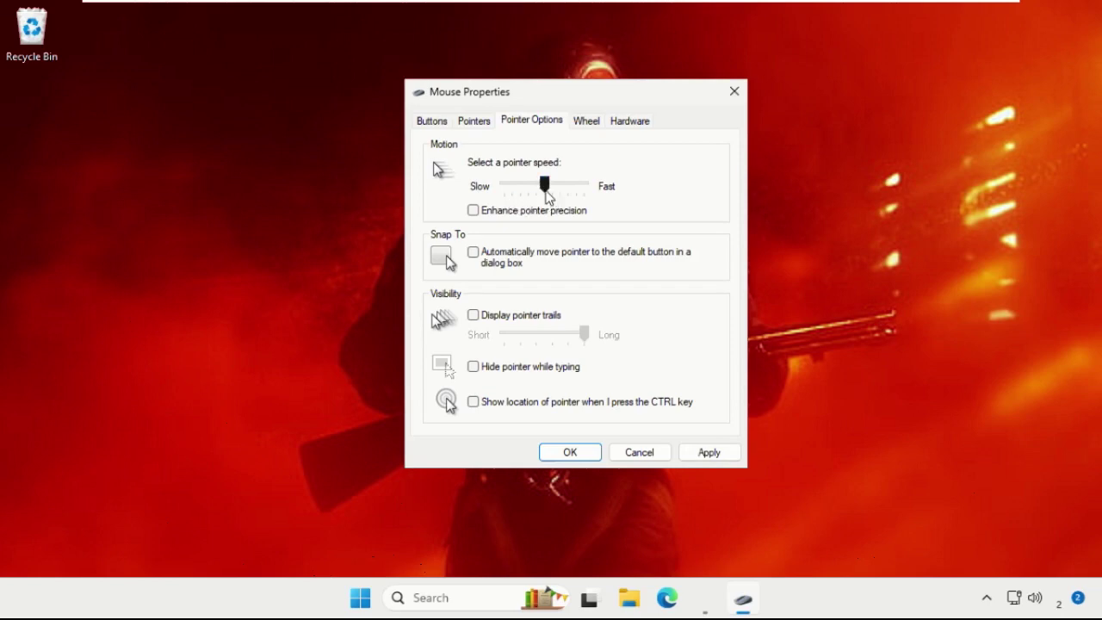
click(711, 455)
click(569, 453)
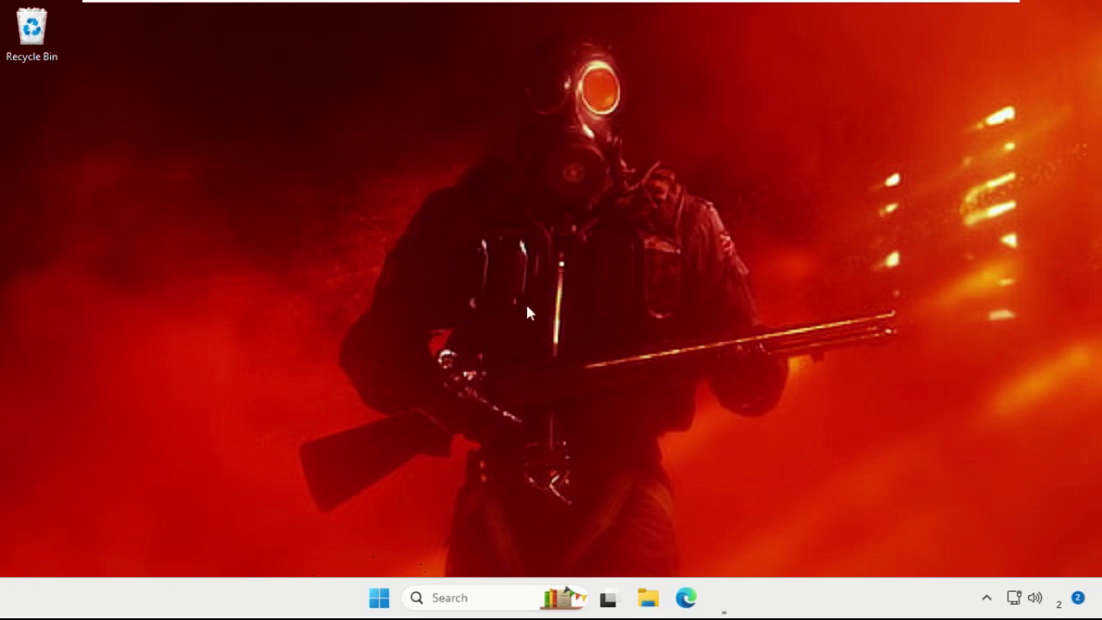
Open the Local Disk (C:) properties from This PC
click(647, 598)
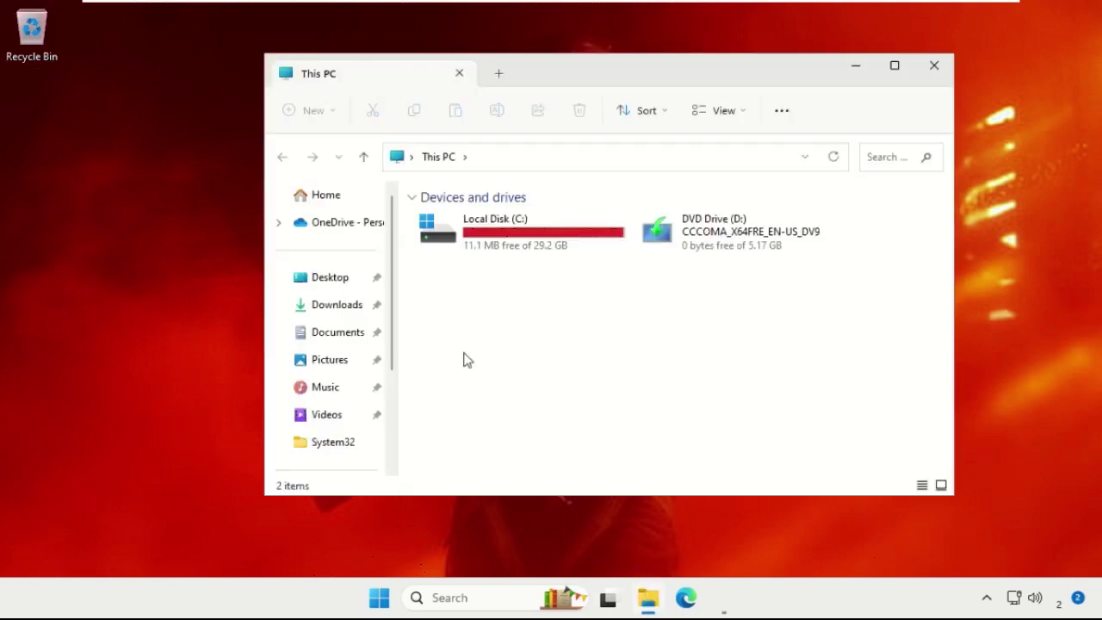
click(529, 236)
right_click(494, 233)
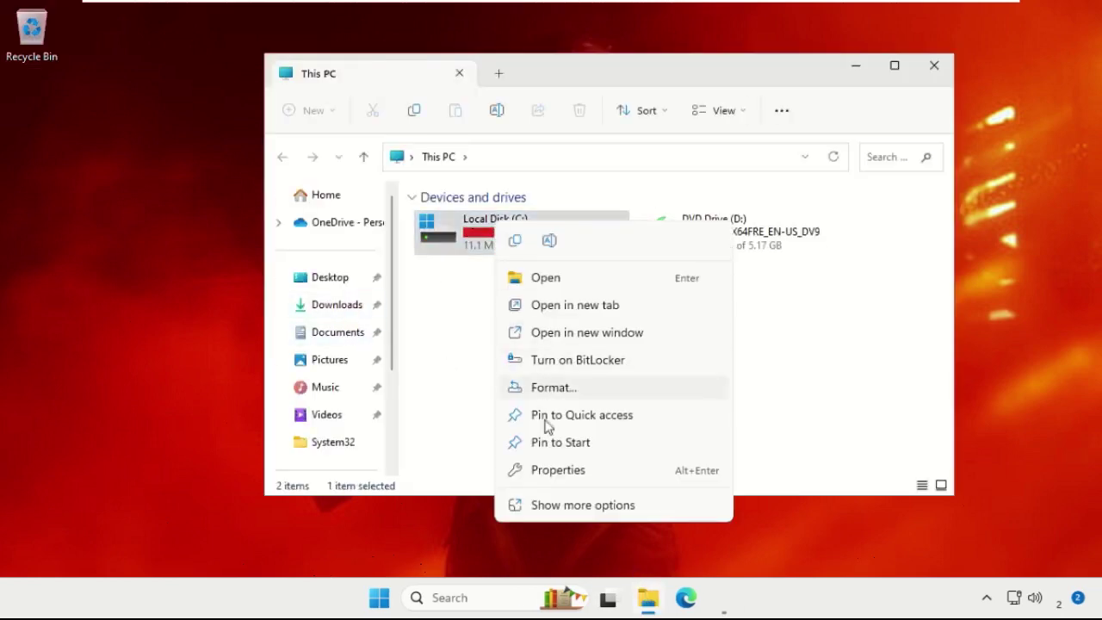
click(549, 471)
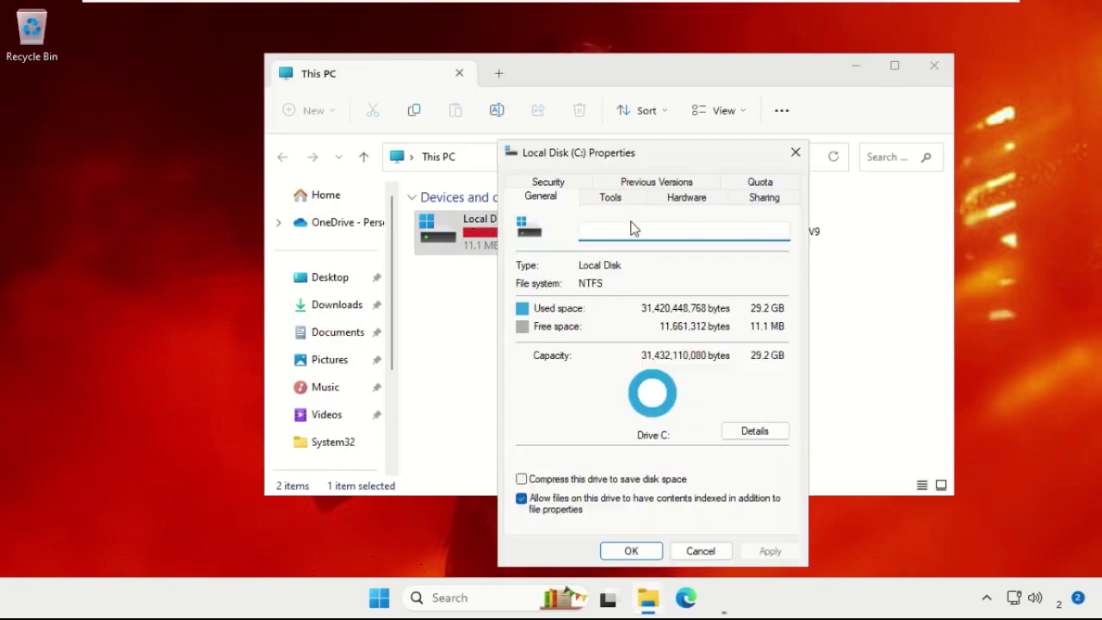
Scan C: for errors from the Tools tab, dismiss the no-errors result, and return to the desktop
click(622, 197)
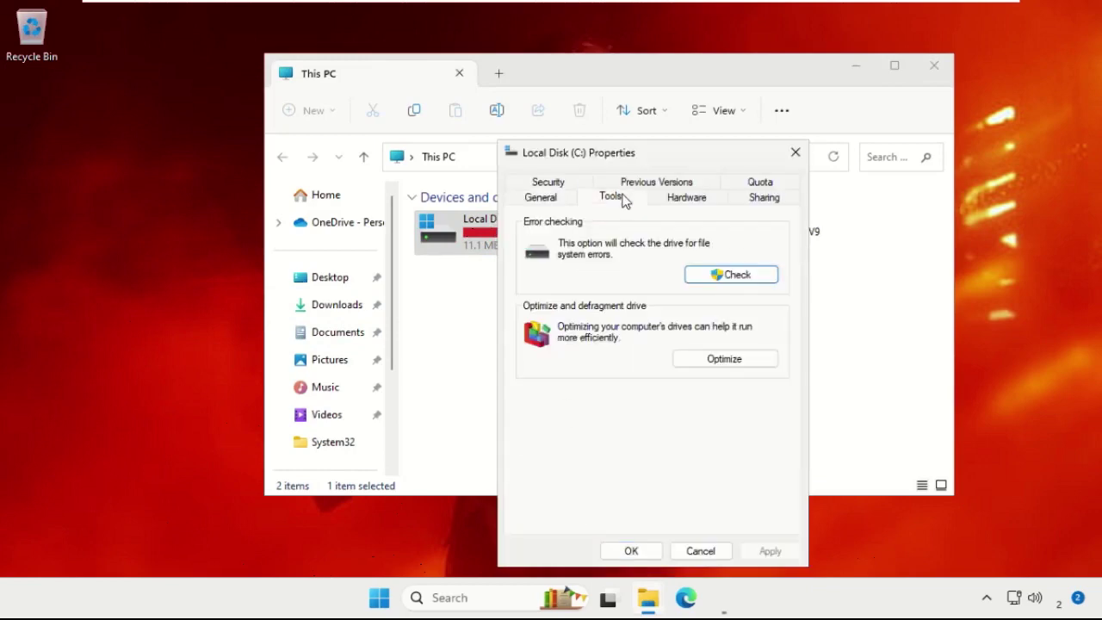
click(736, 277)
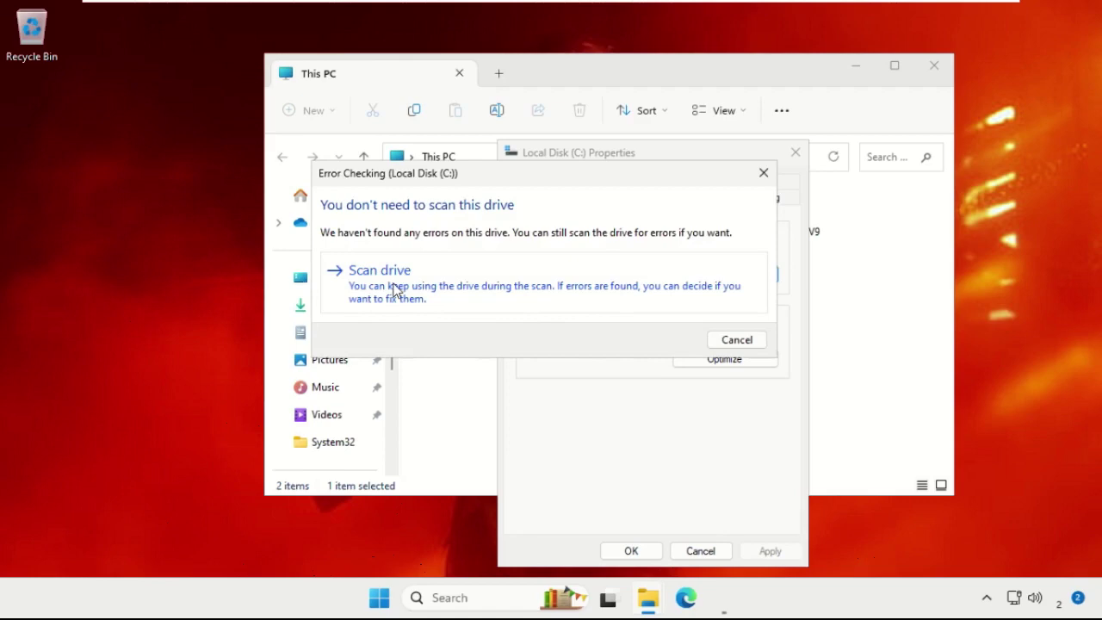
click(394, 287)
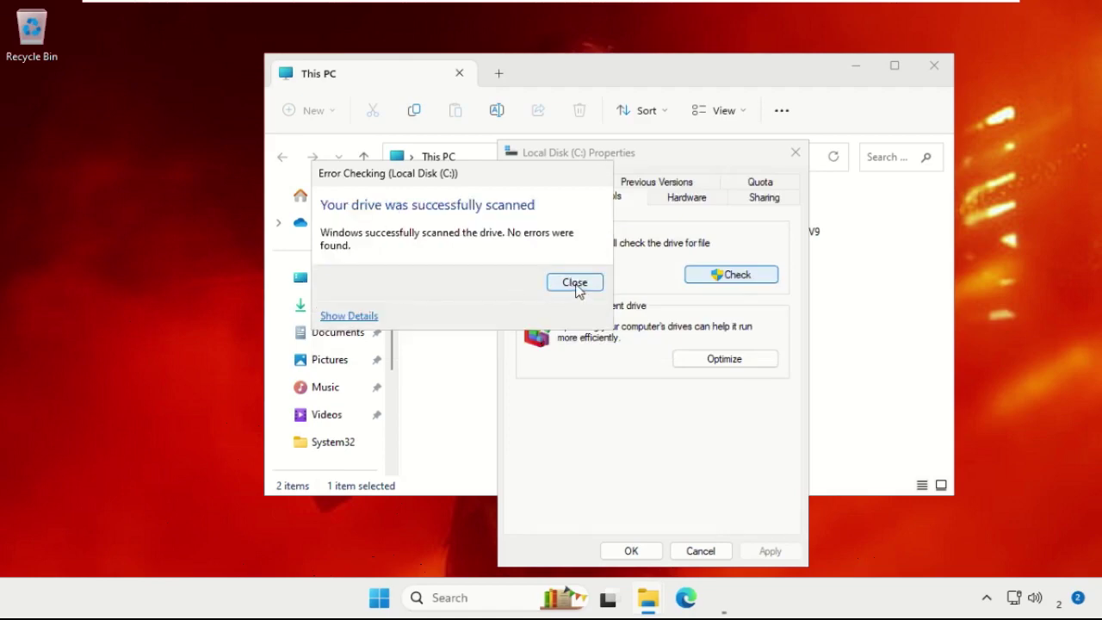
click(575, 284)
click(636, 552)
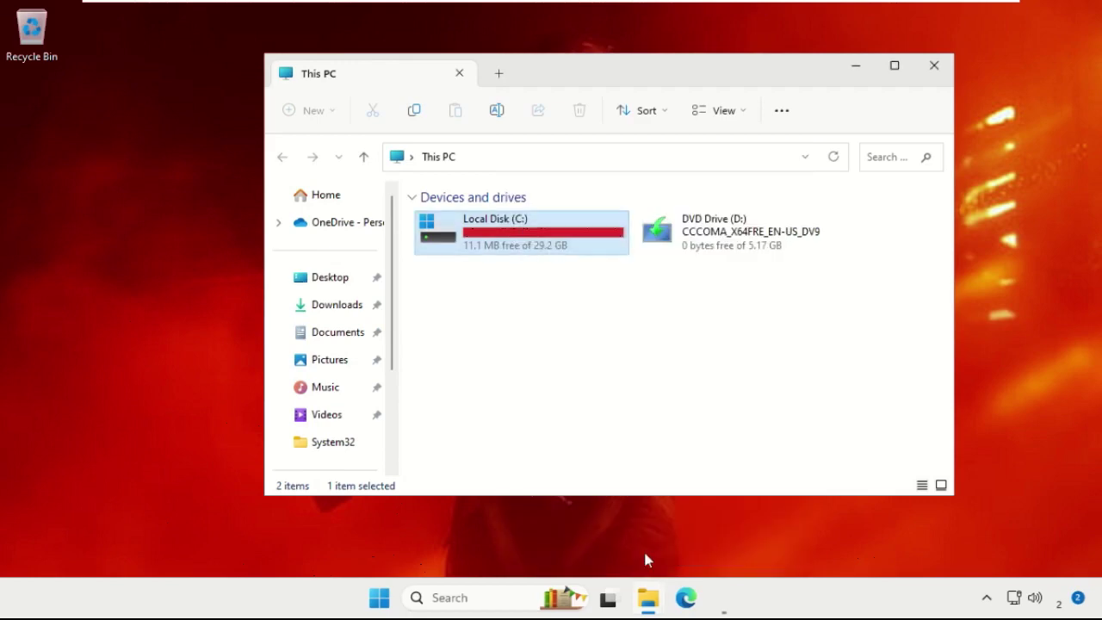
key(alt+F4)
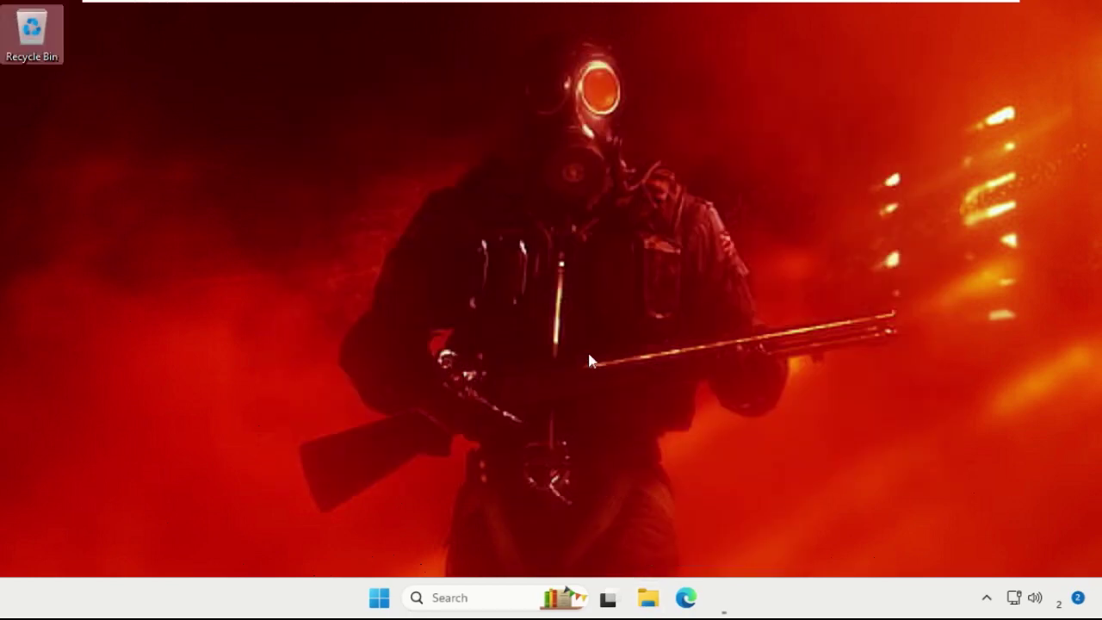